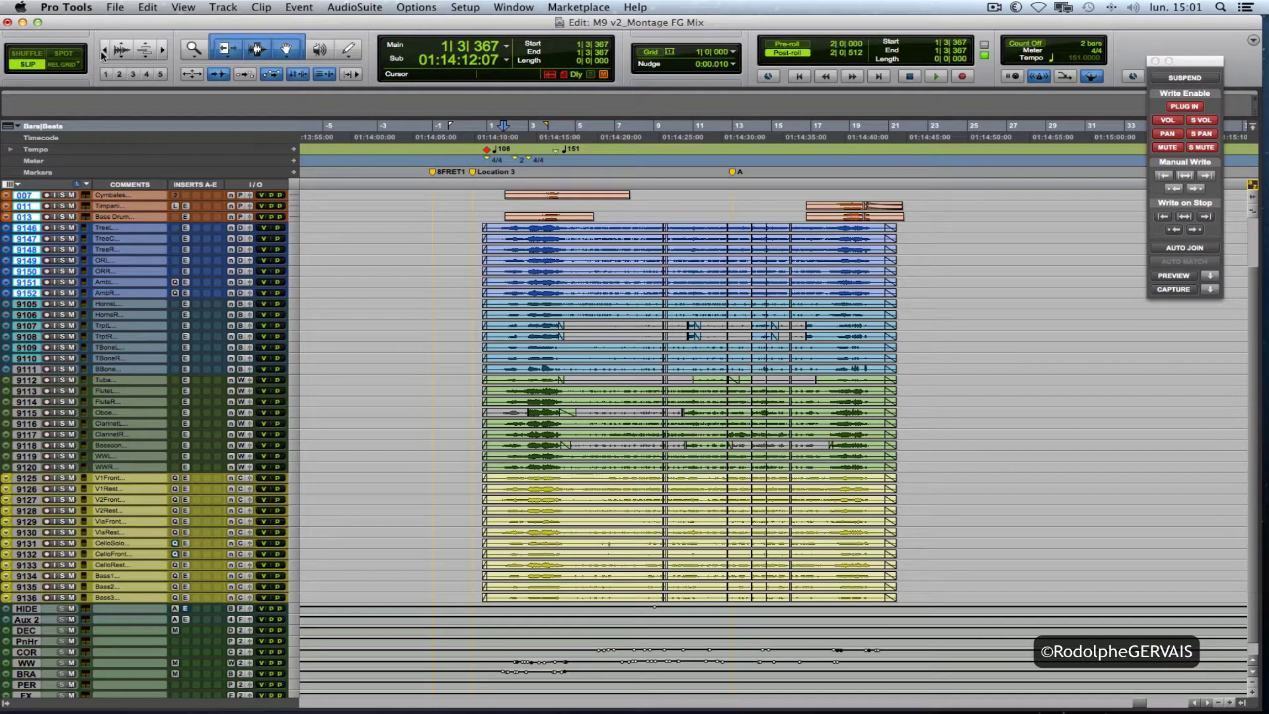
Start exporting the selected tracks as a new AAF/OMF with AAF as the export format.
left_click(114, 9)
mouse_move(121, 205)
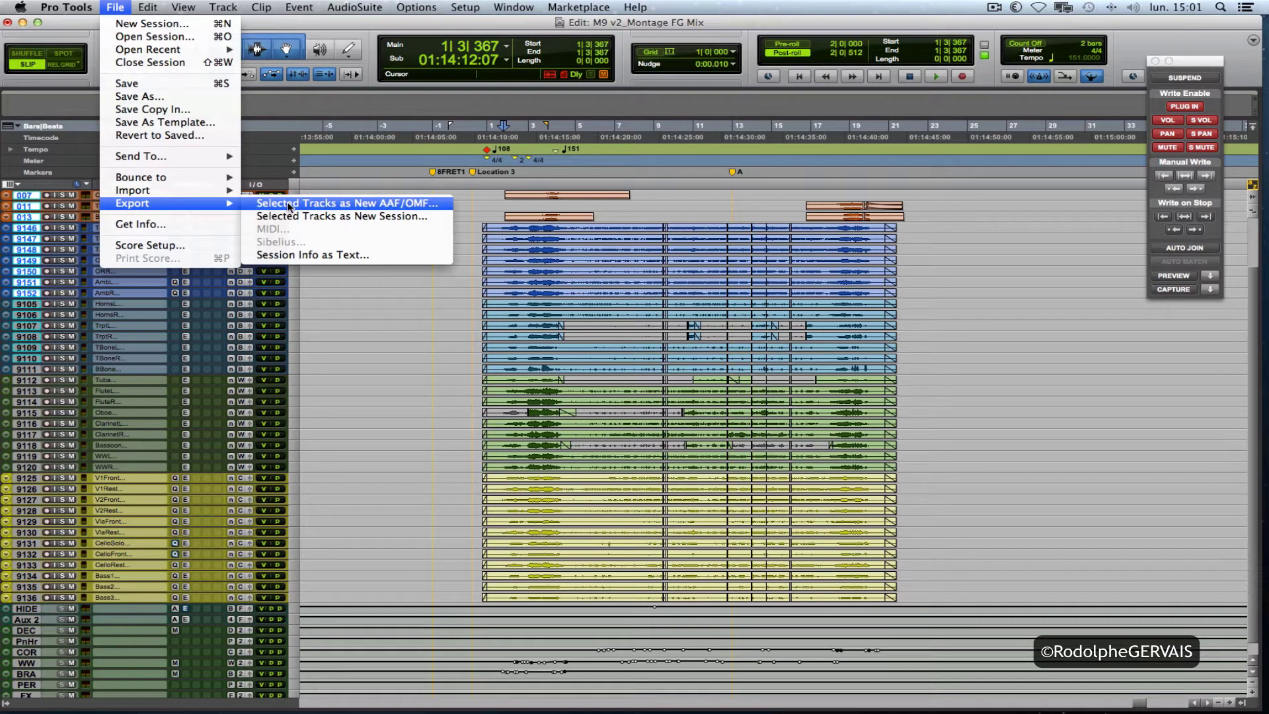
left_click(289, 207)
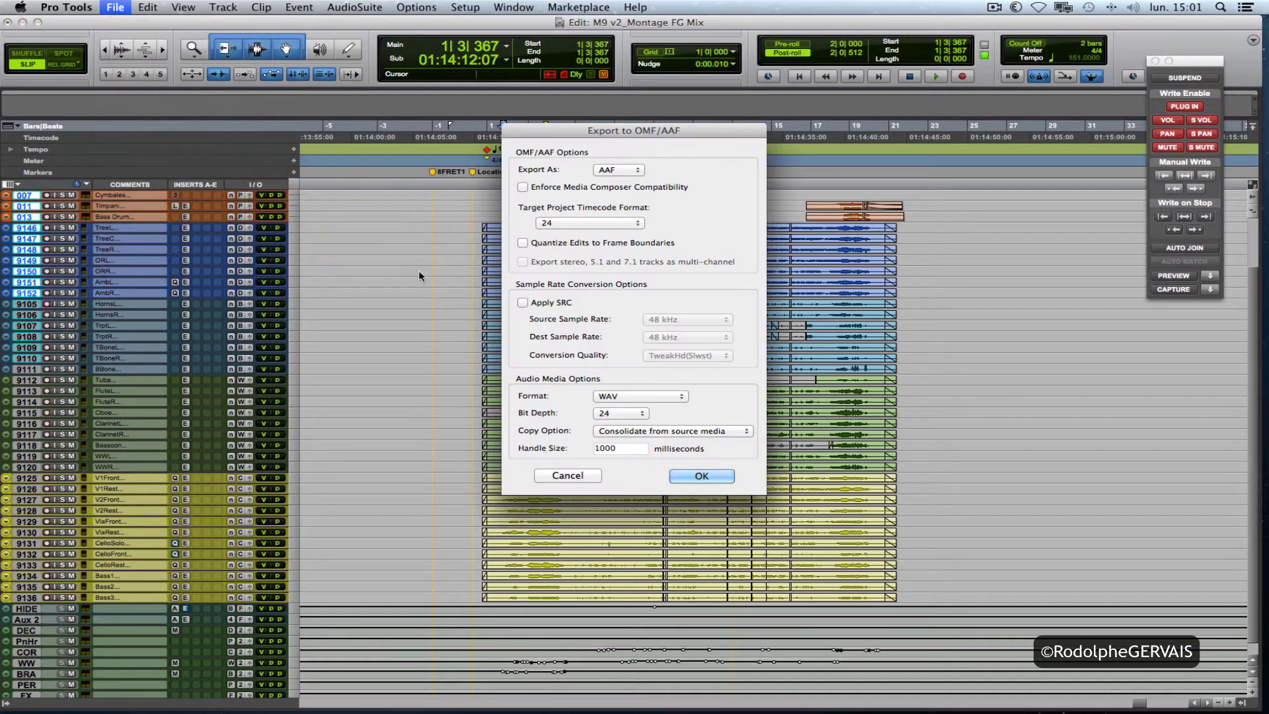
left_click_drag(617, 132, 617, 148)
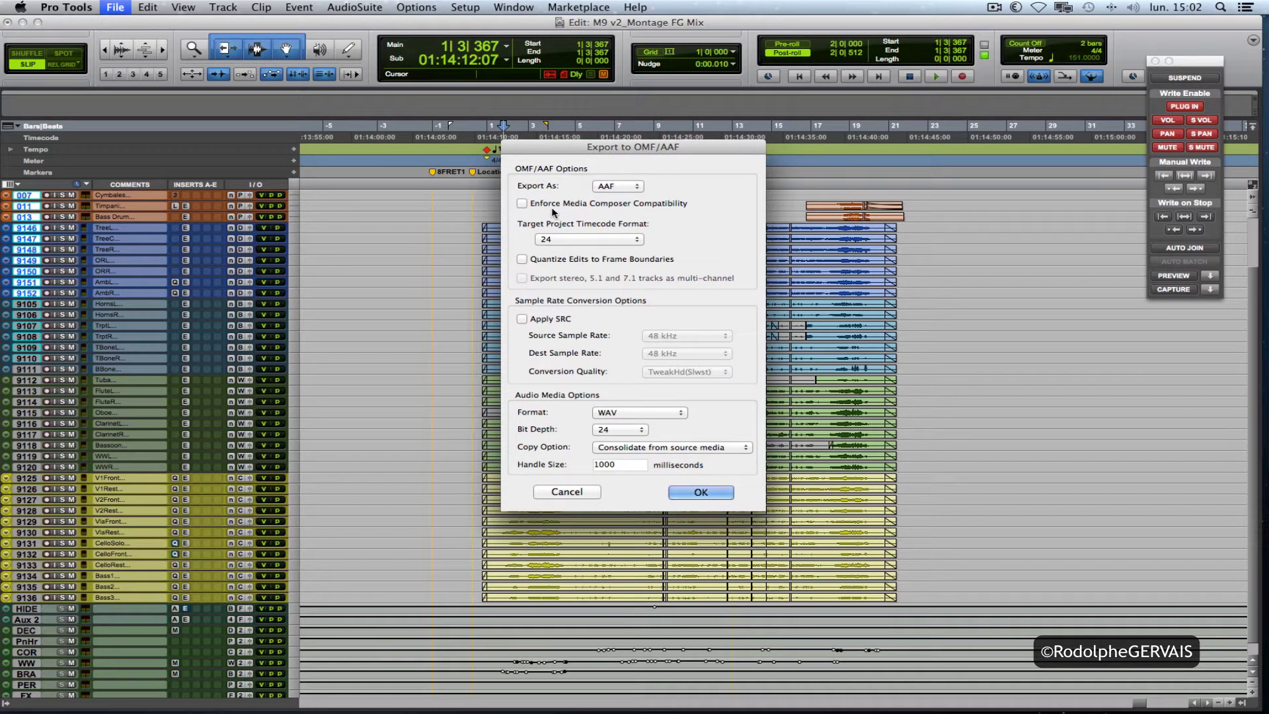
left_click(624, 187)
left_click(624, 188)
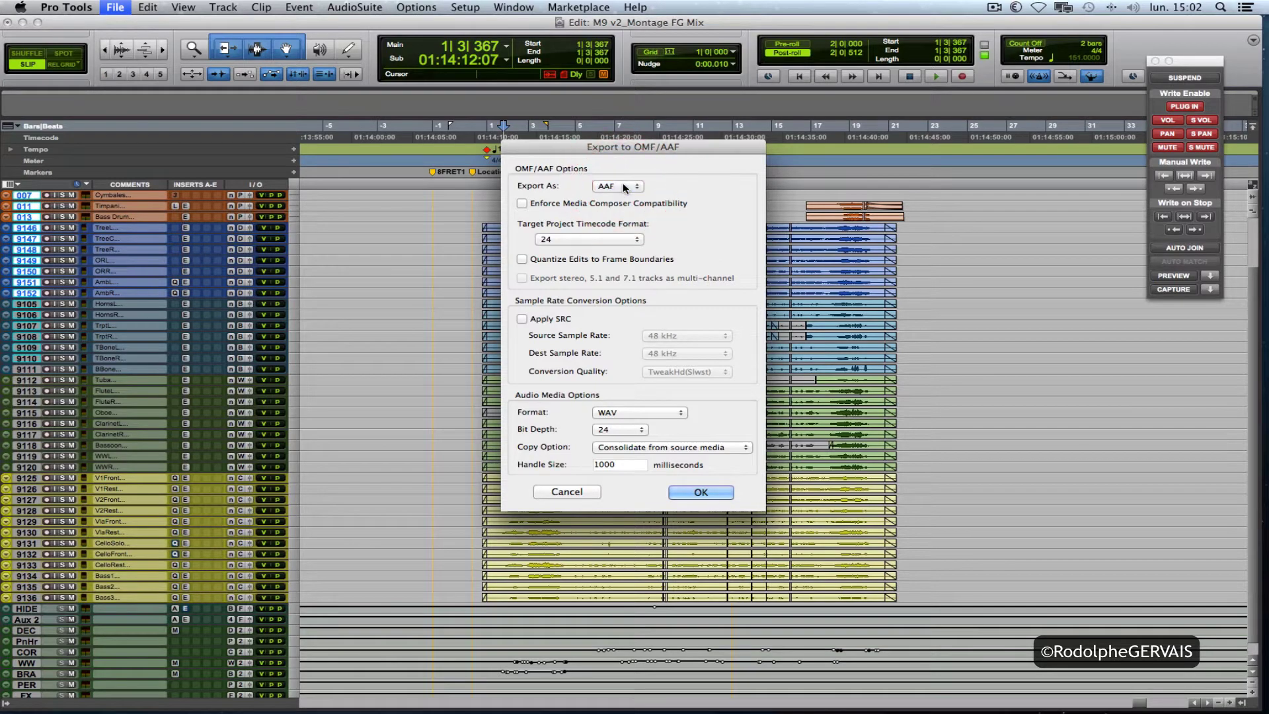
left_click(522, 202)
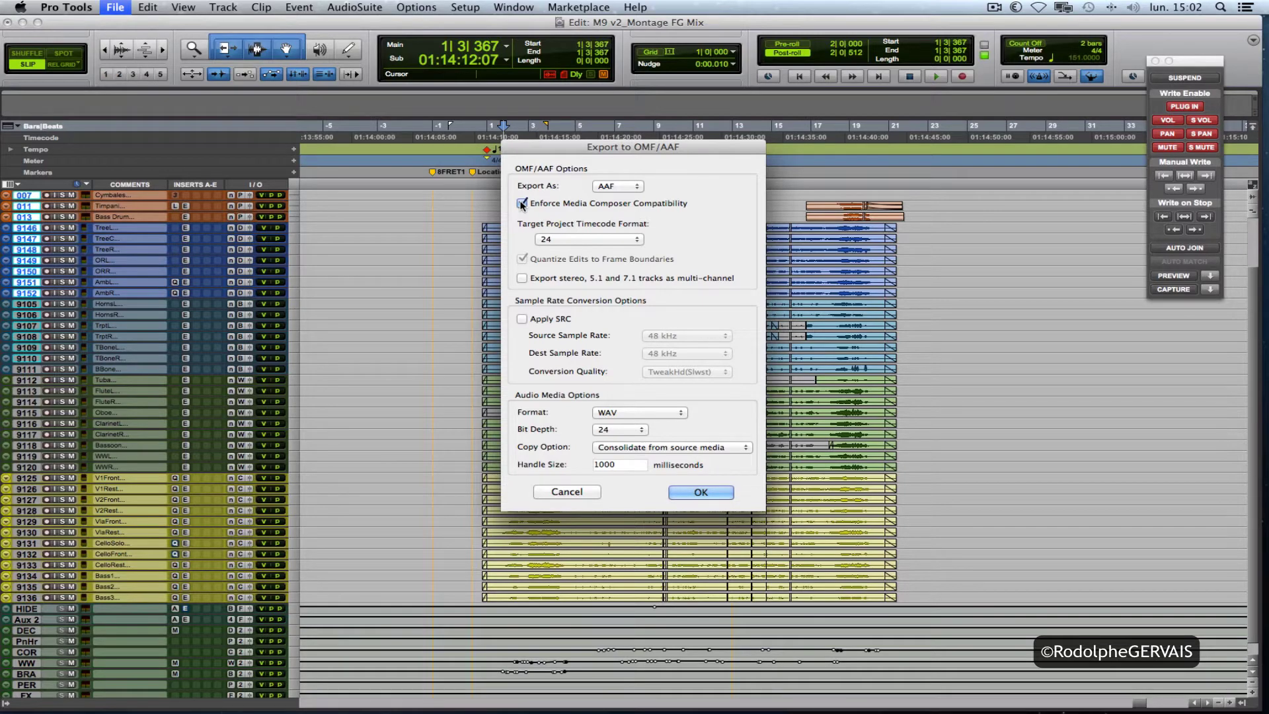
left_click(522, 204)
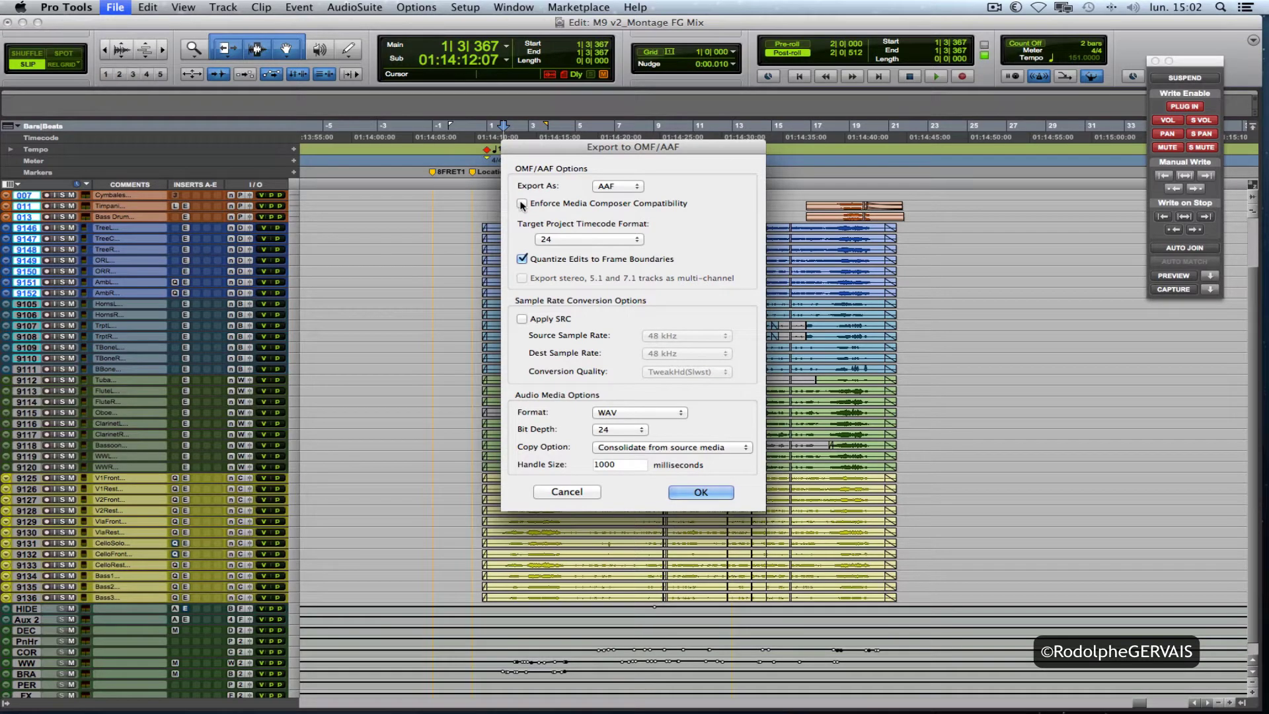
left_click(544, 260)
Keep the export at 24-bit, set its copy option to Copy from source media, and accept the settings and publishing options.
left_click(623, 431)
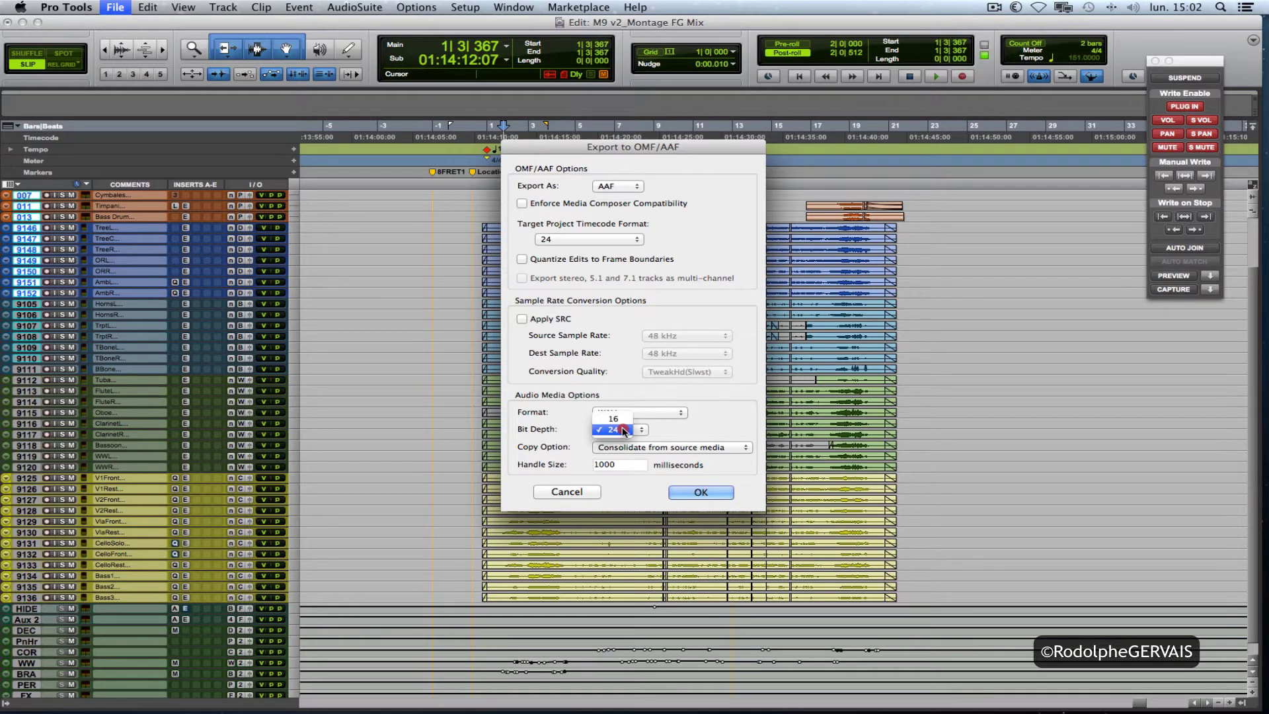
left_click(578, 433)
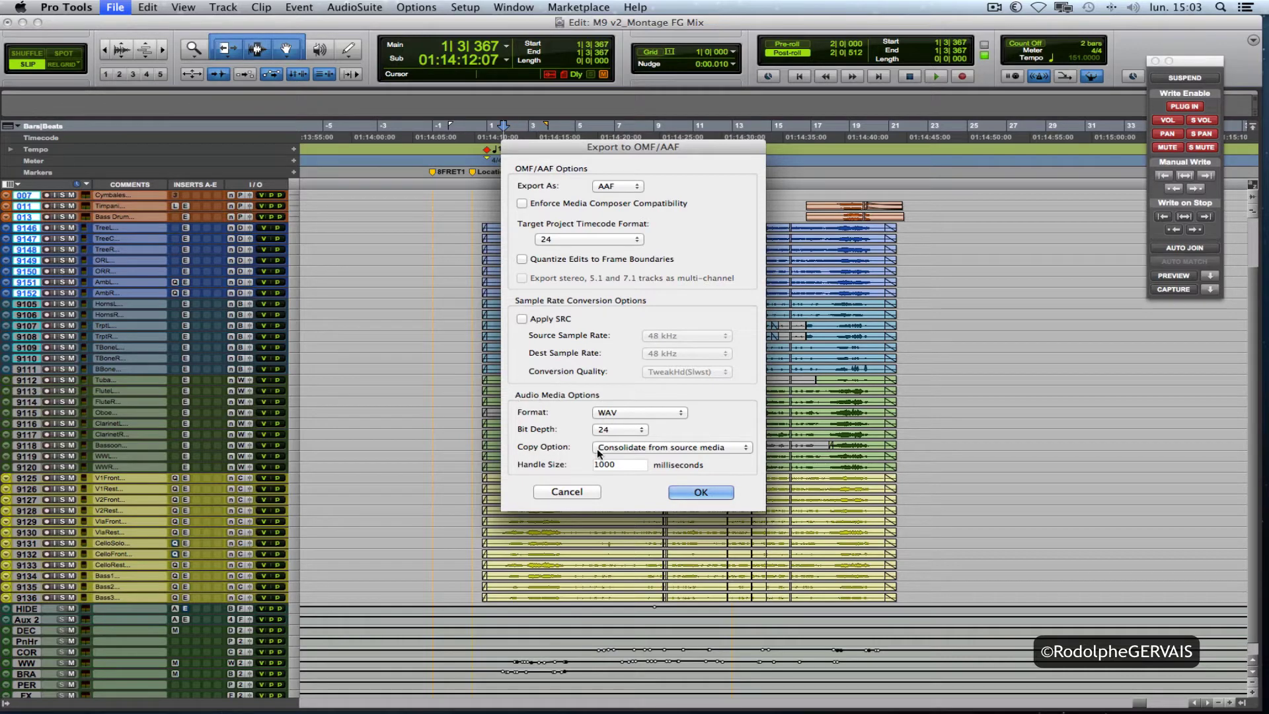
left_click(627, 449)
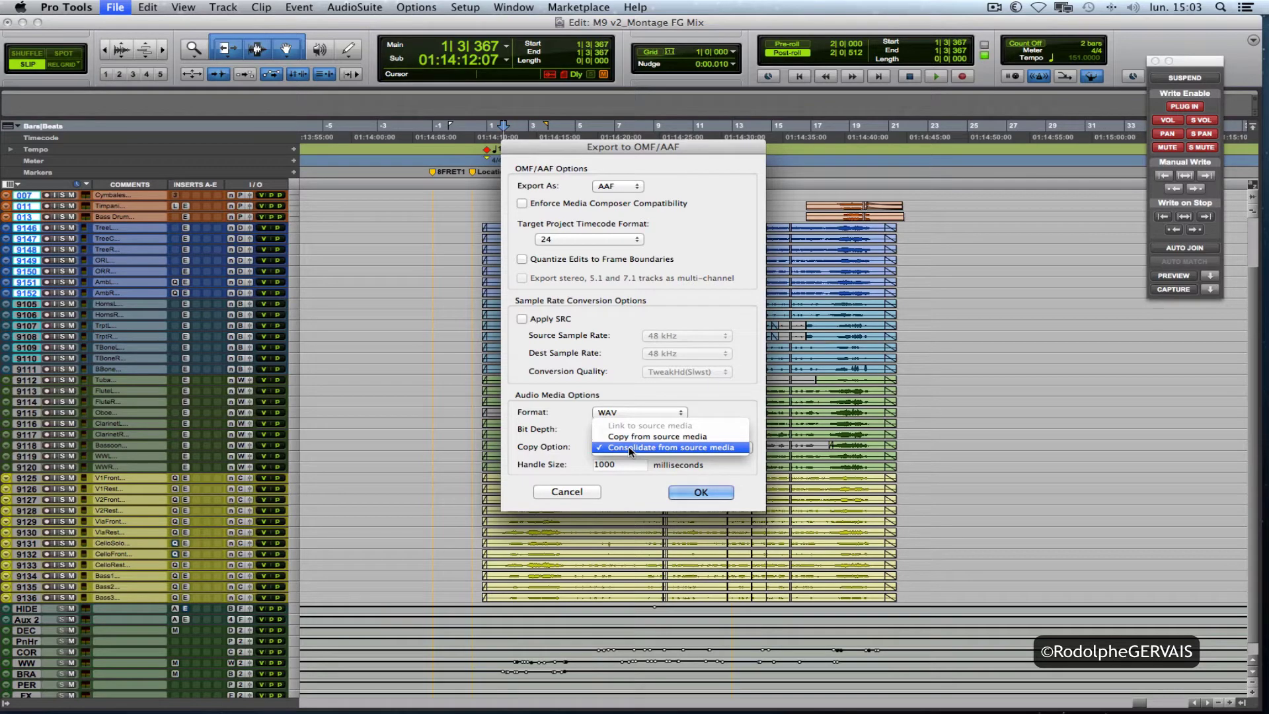
left_click(629, 438)
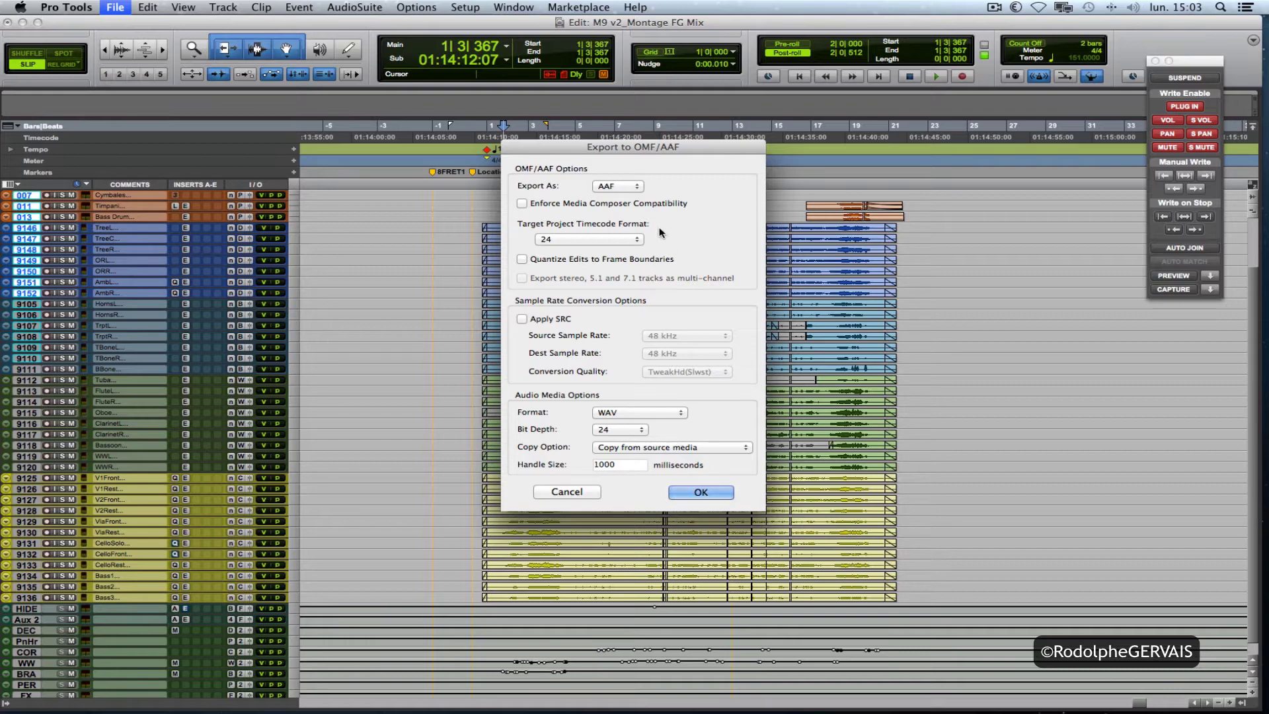
left_click_drag(606, 151, 642, 219)
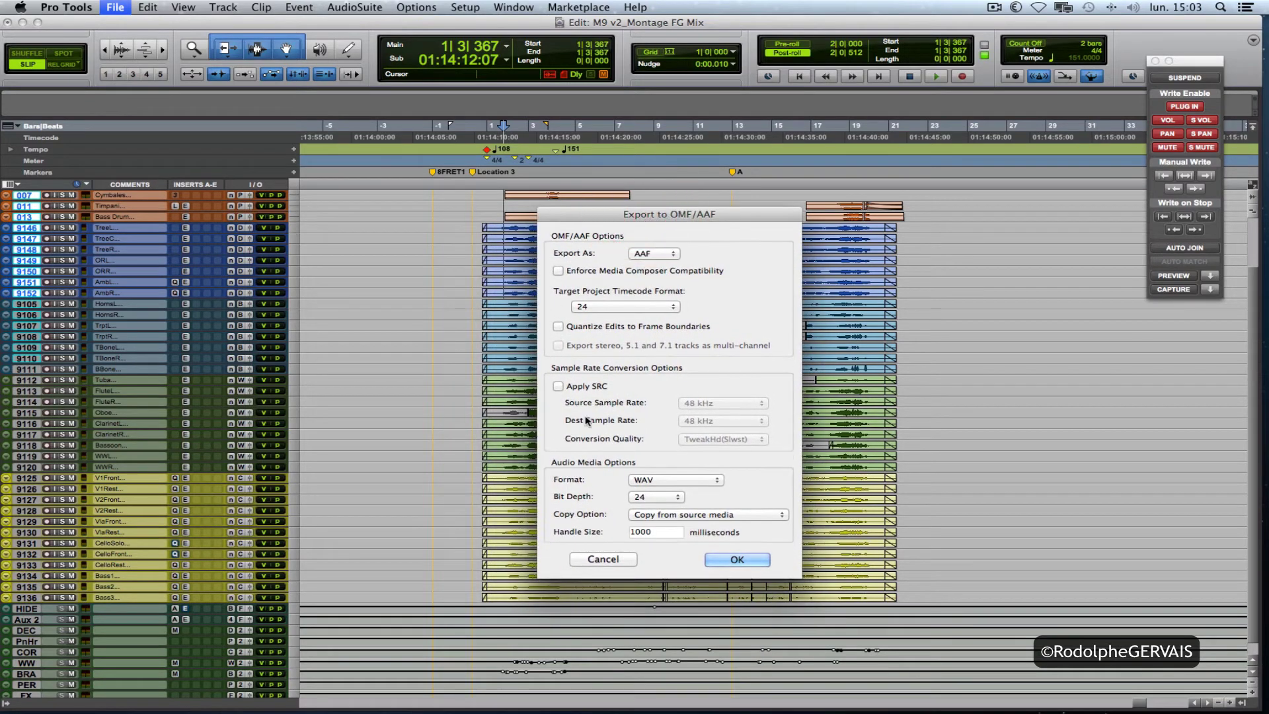
left_click(735, 559)
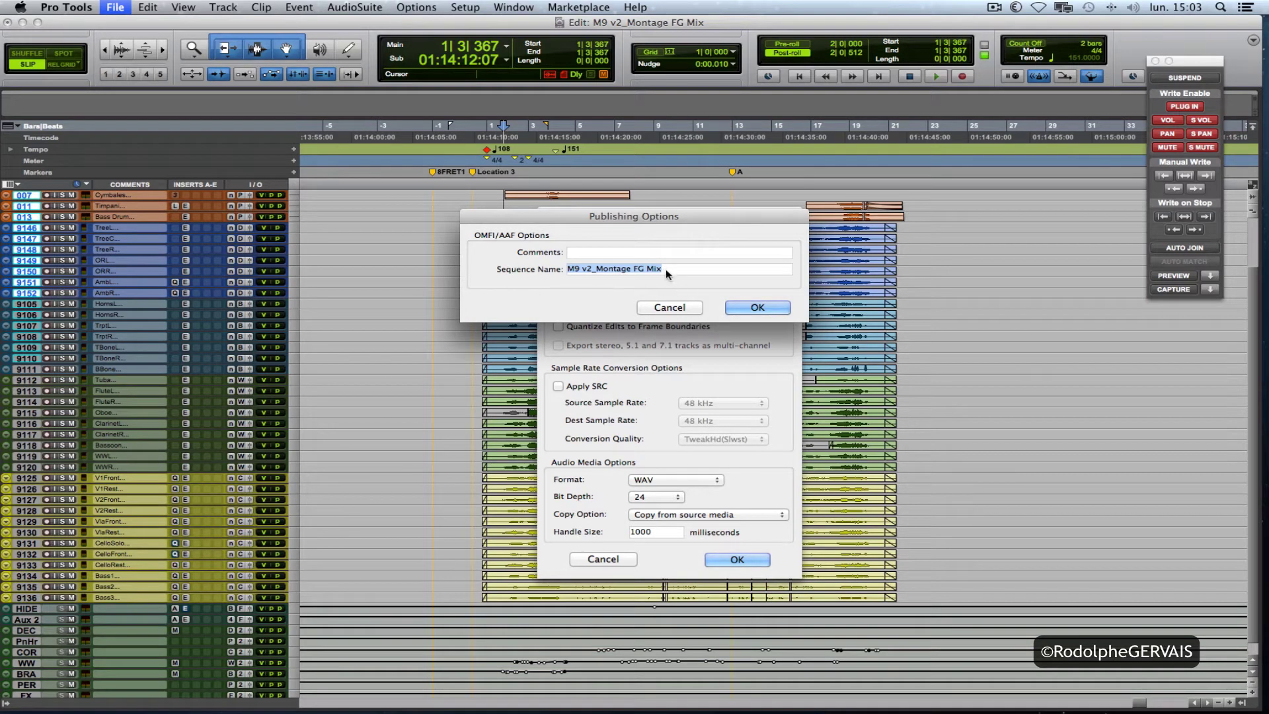
left_click(750, 311)
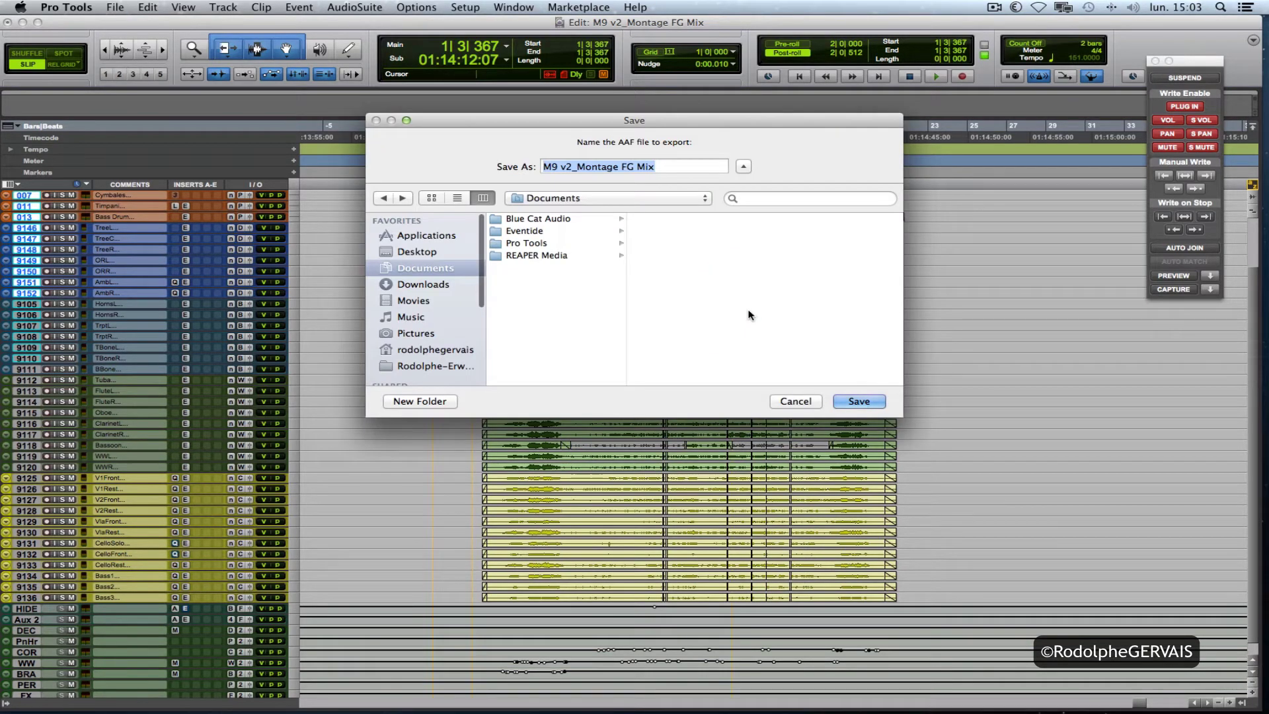
Create the folder M9 v2_Montage FG Mix on the Video drive and save the AAF file and its converted audio there.
scroll(407, 351, "down", 5)
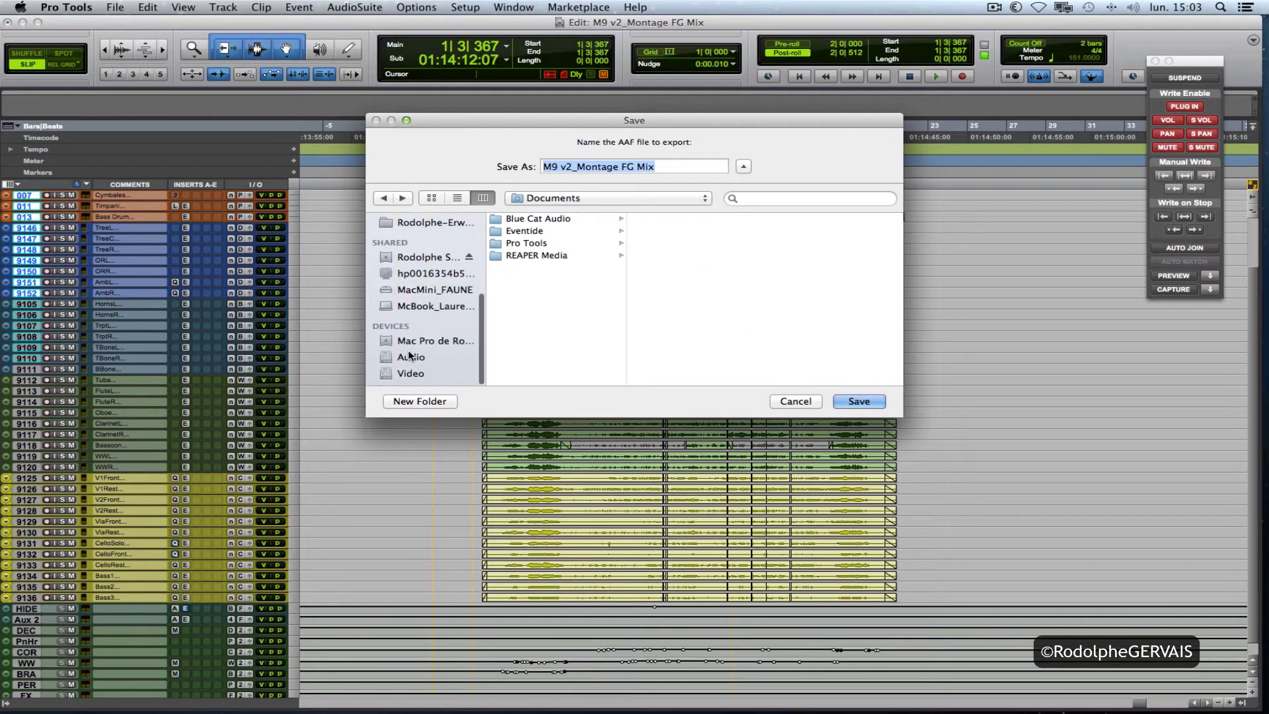
left_click(410, 376)
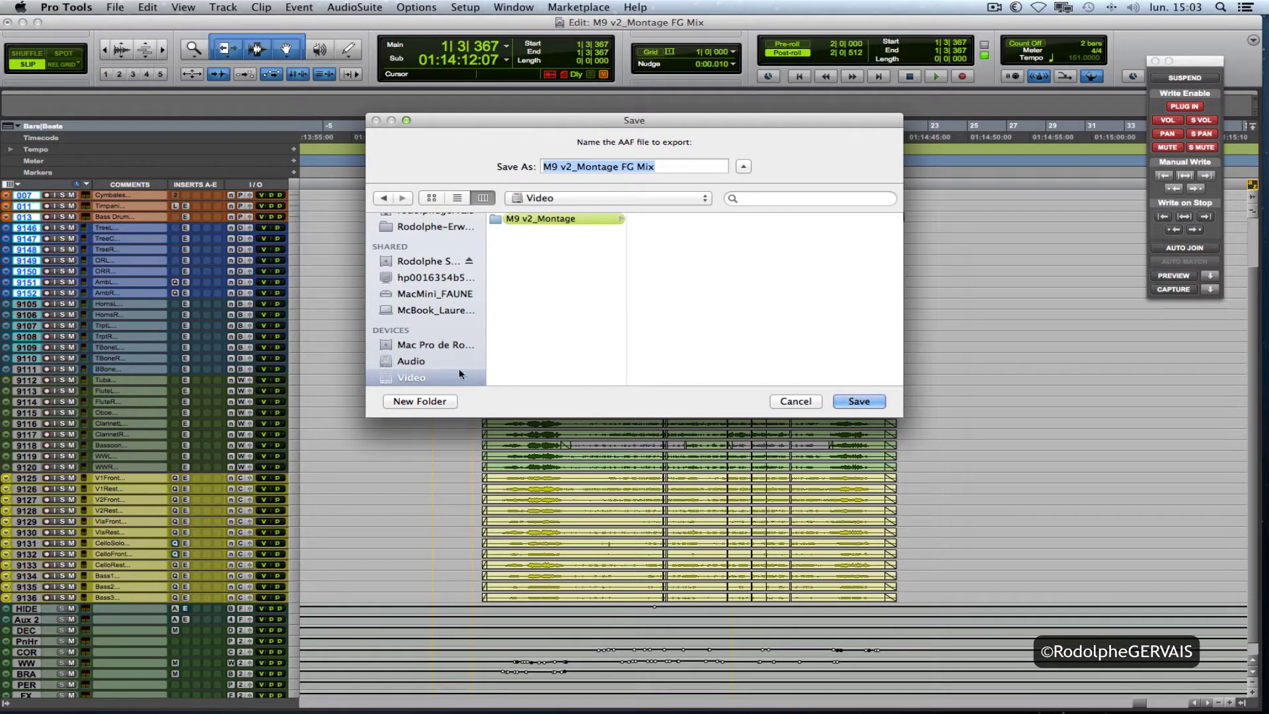
left_click(426, 402)
type("M9 v2_Montage FG Mix")
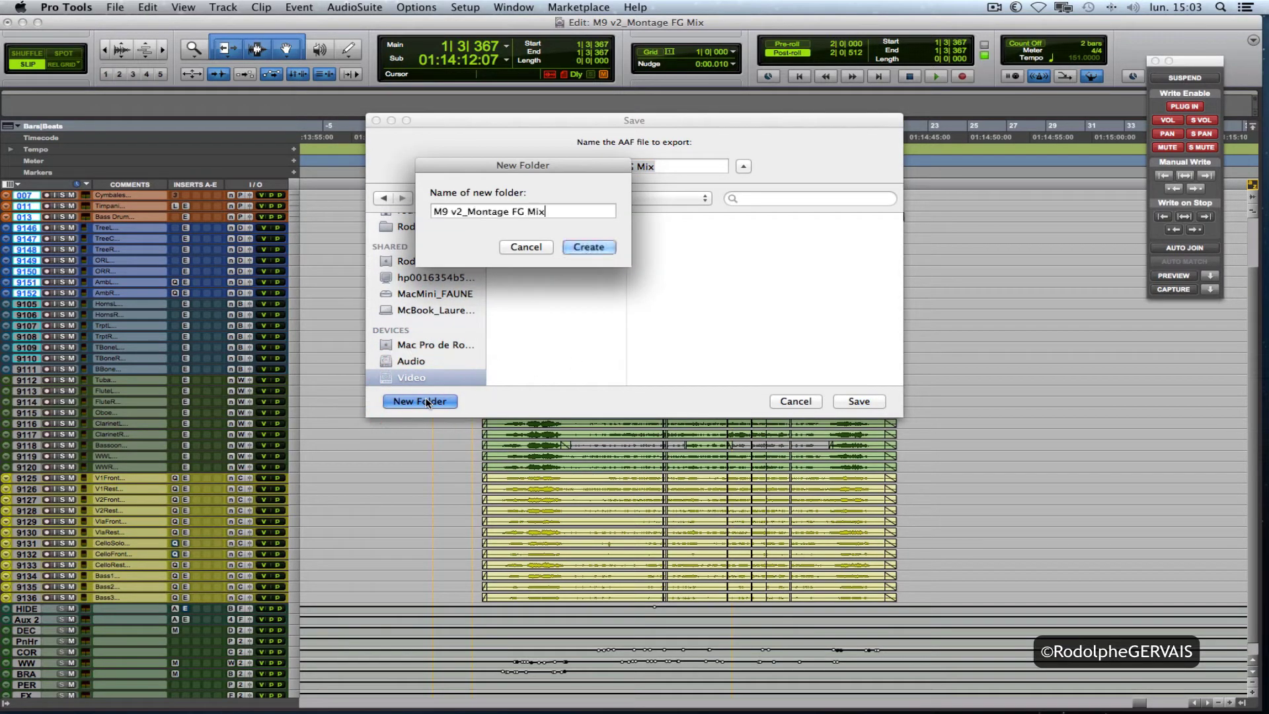
left_click(601, 250)
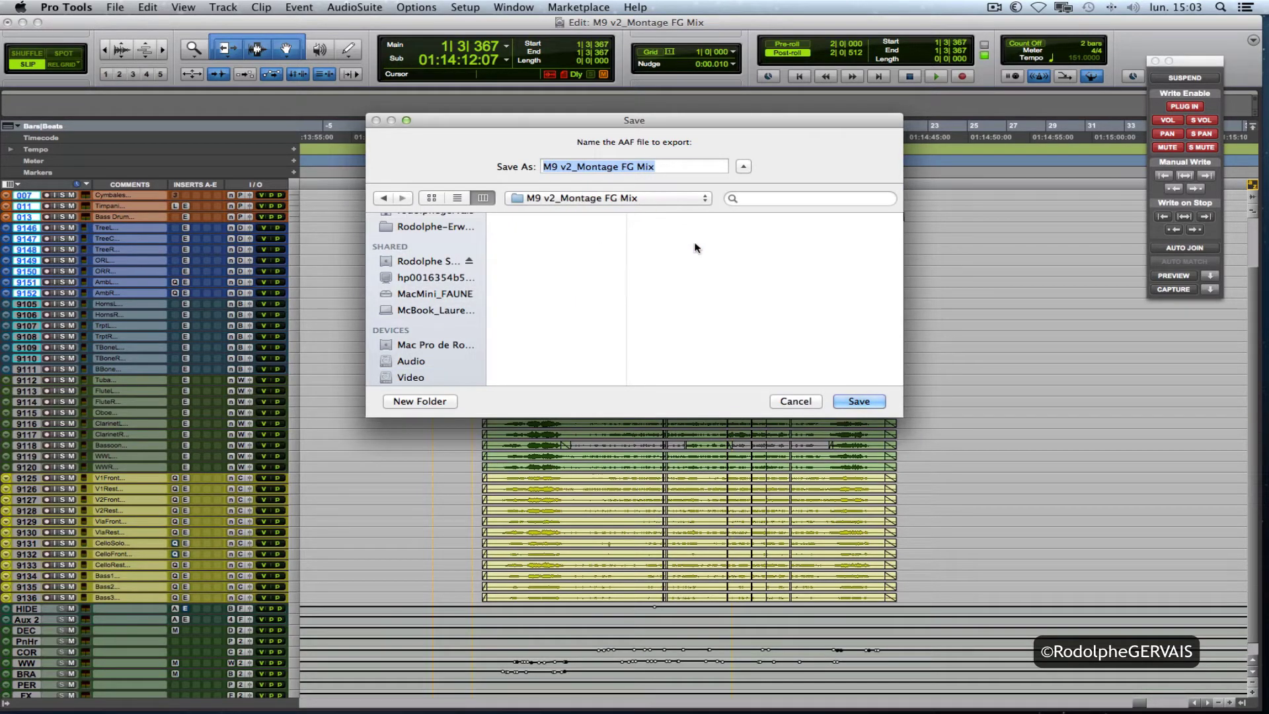
left_click(857, 401)
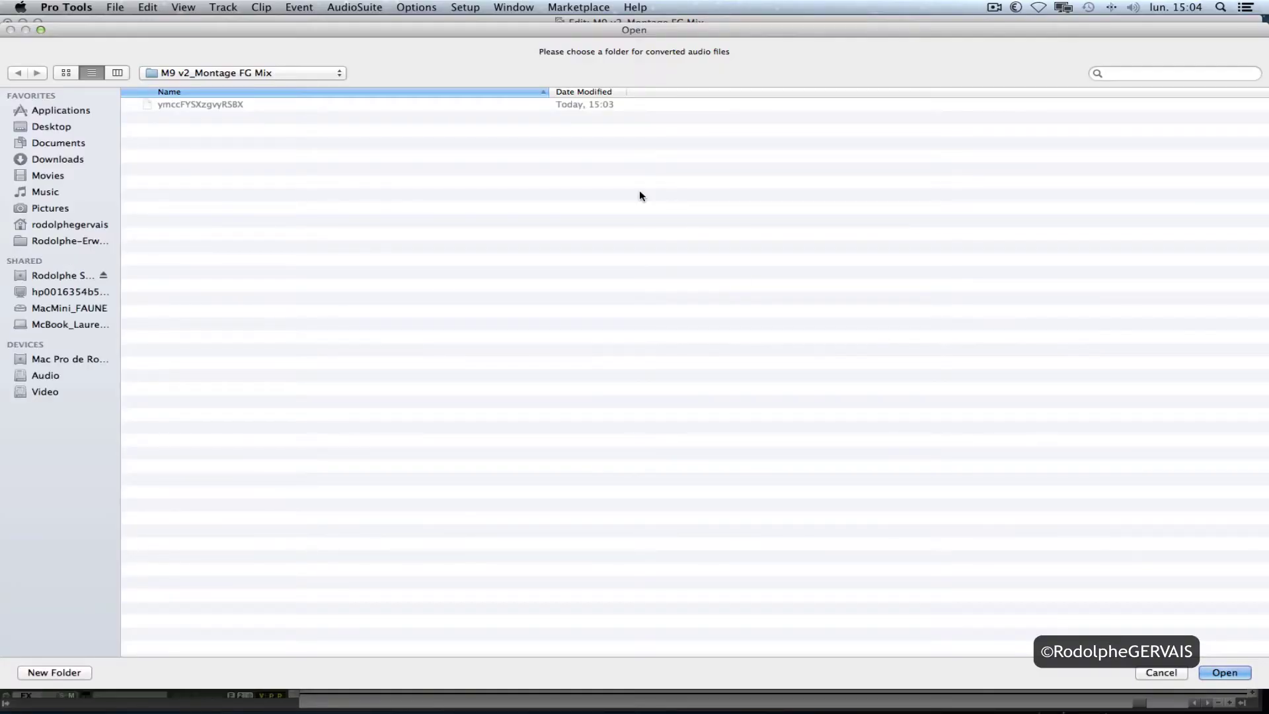
left_click(1222, 672)
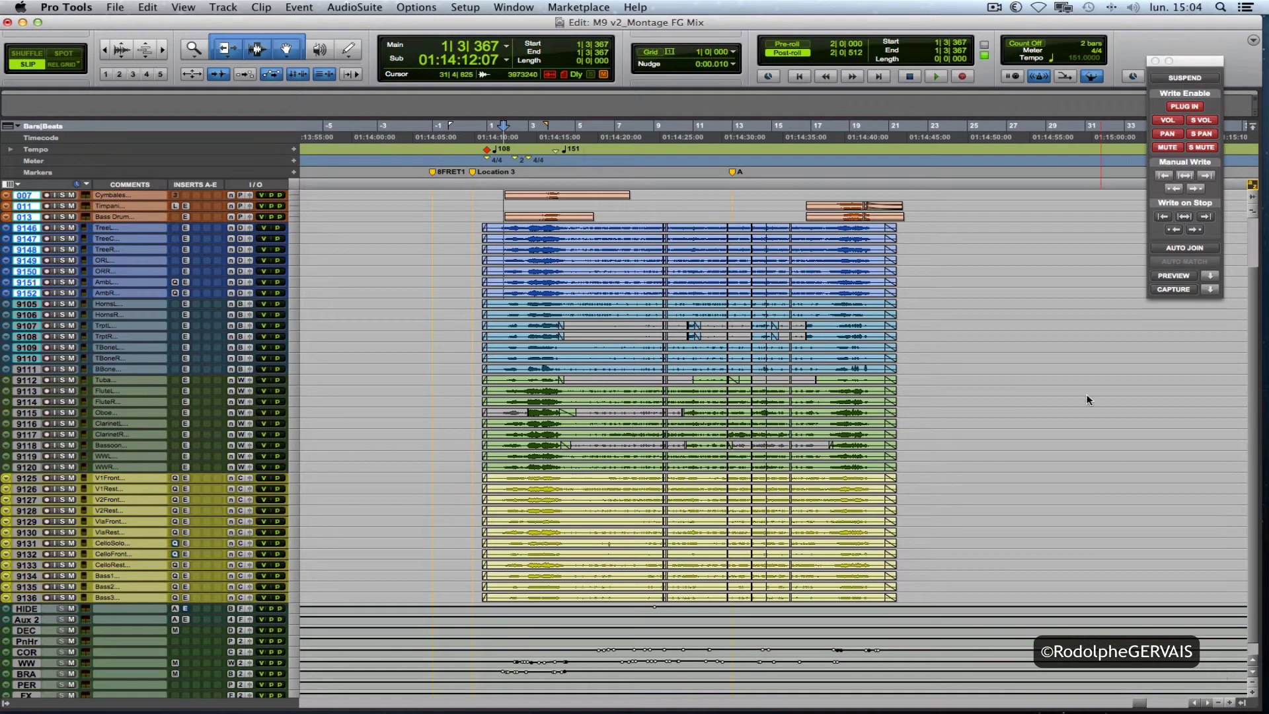
Hide Pro Tools and switch to Nuendo.
left_click(74, 7)
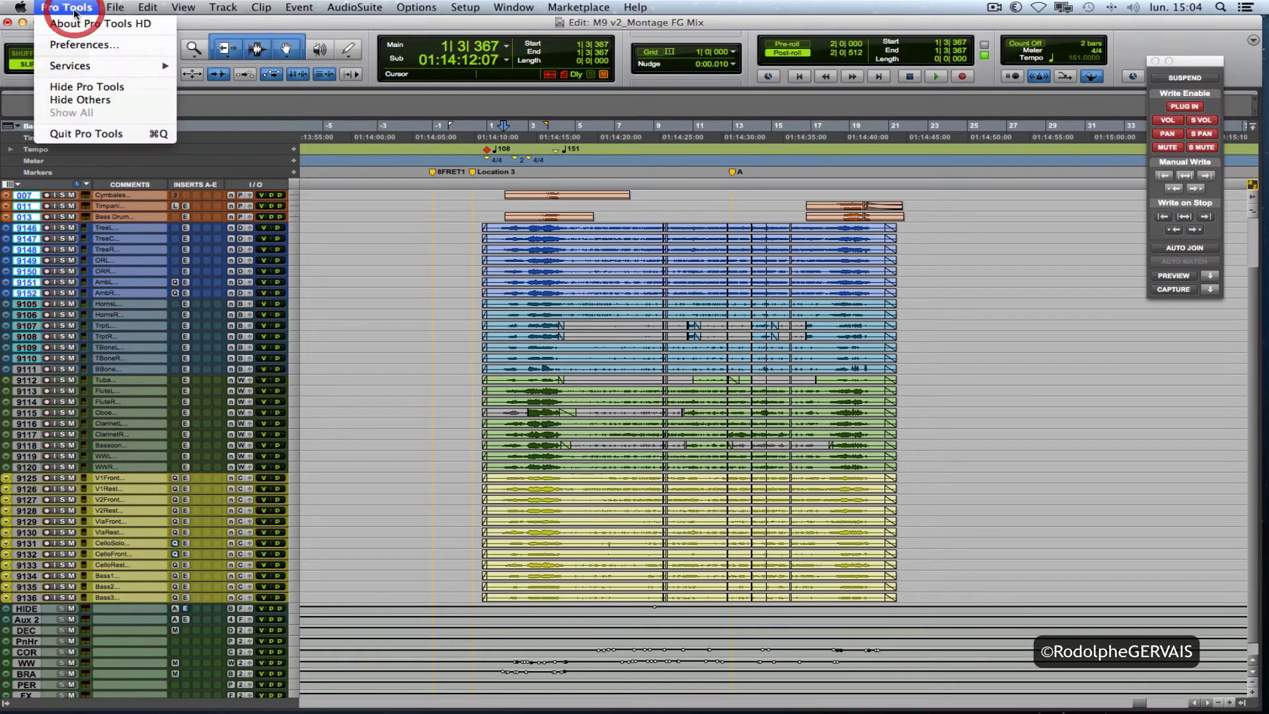
left_click(78, 87)
left_click(721, 700)
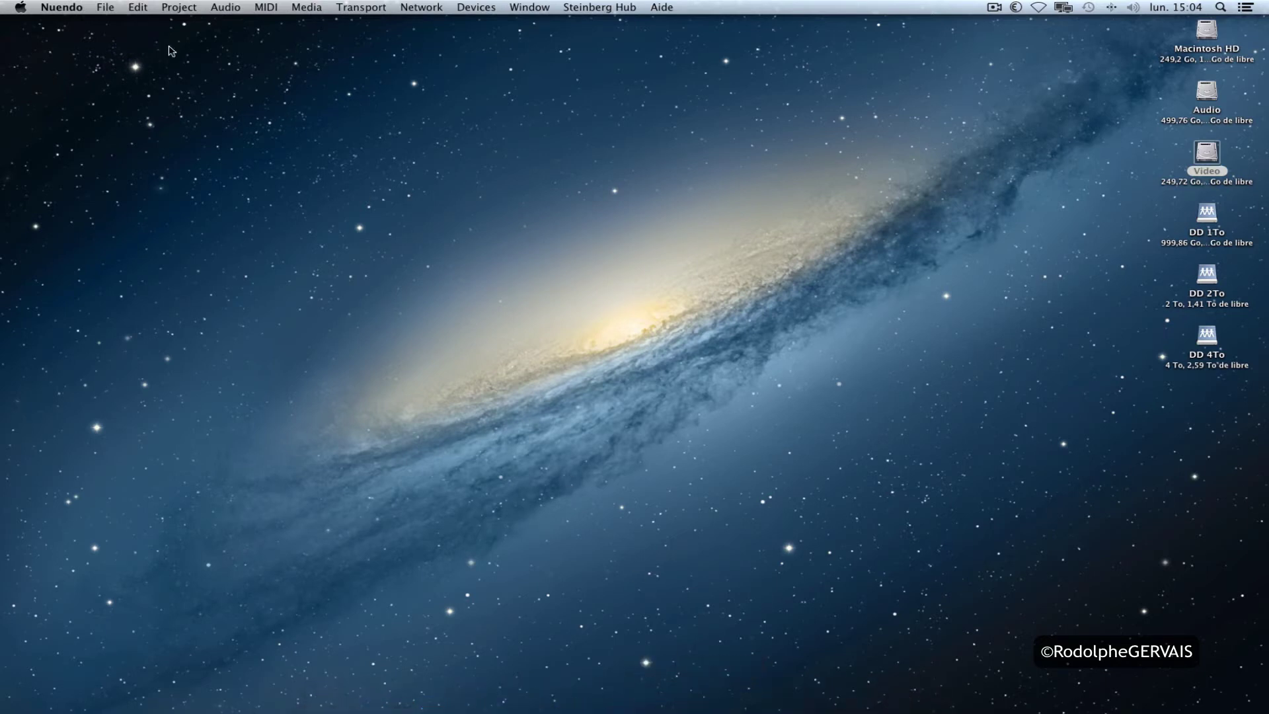
Import the AAF file M9 v2_Montage FG Mix.aaf from the M9 v2_Montage FG Mix folder on the Video drive.
left_click(113, 10)
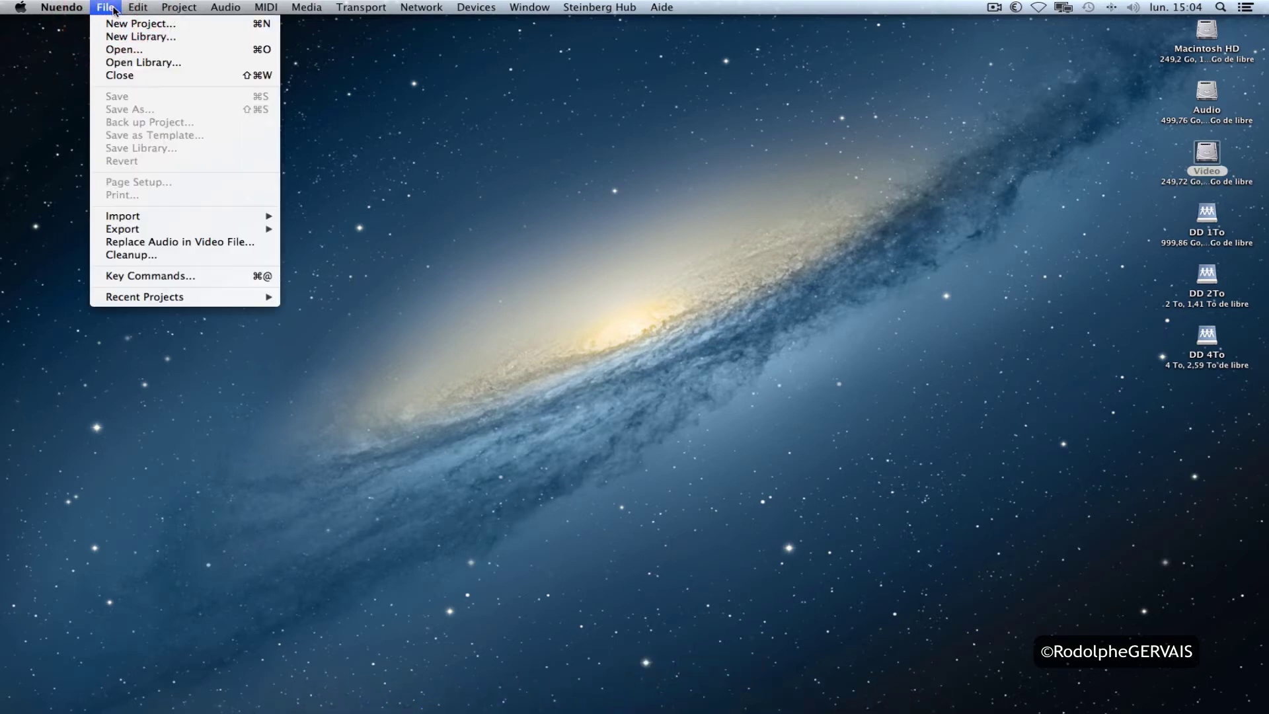
mouse_move(130, 220)
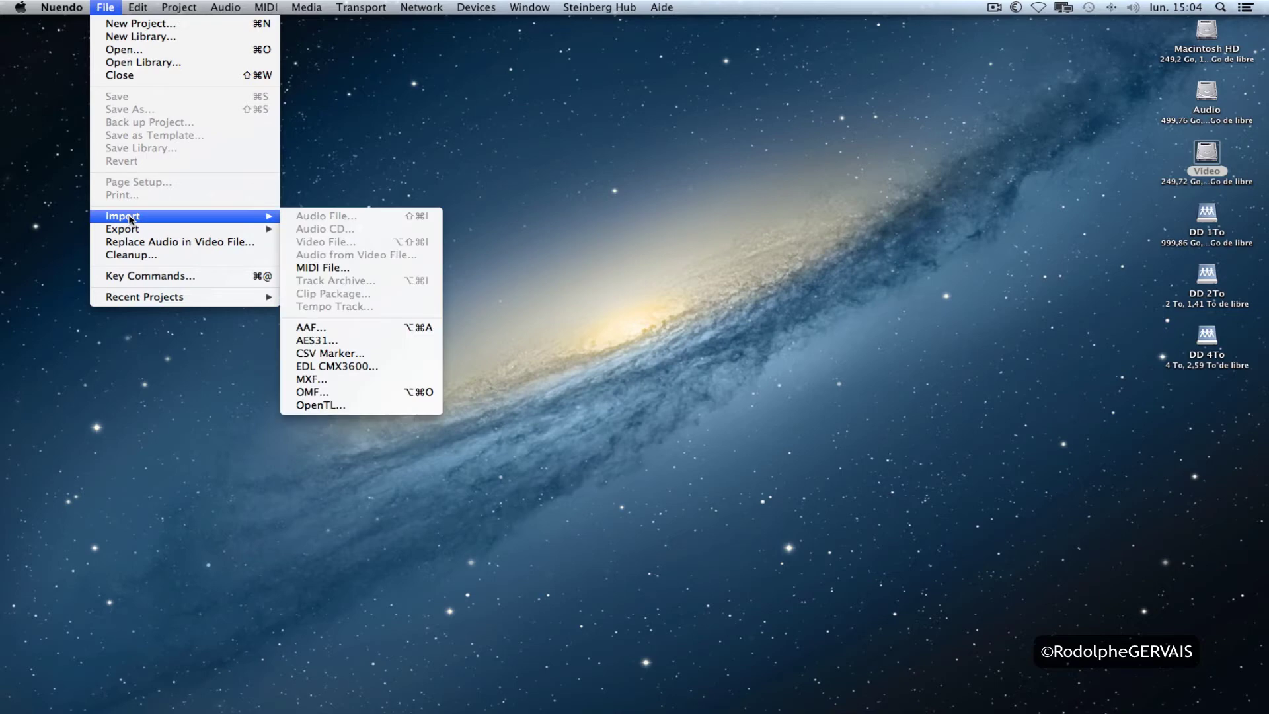
left_click(369, 328)
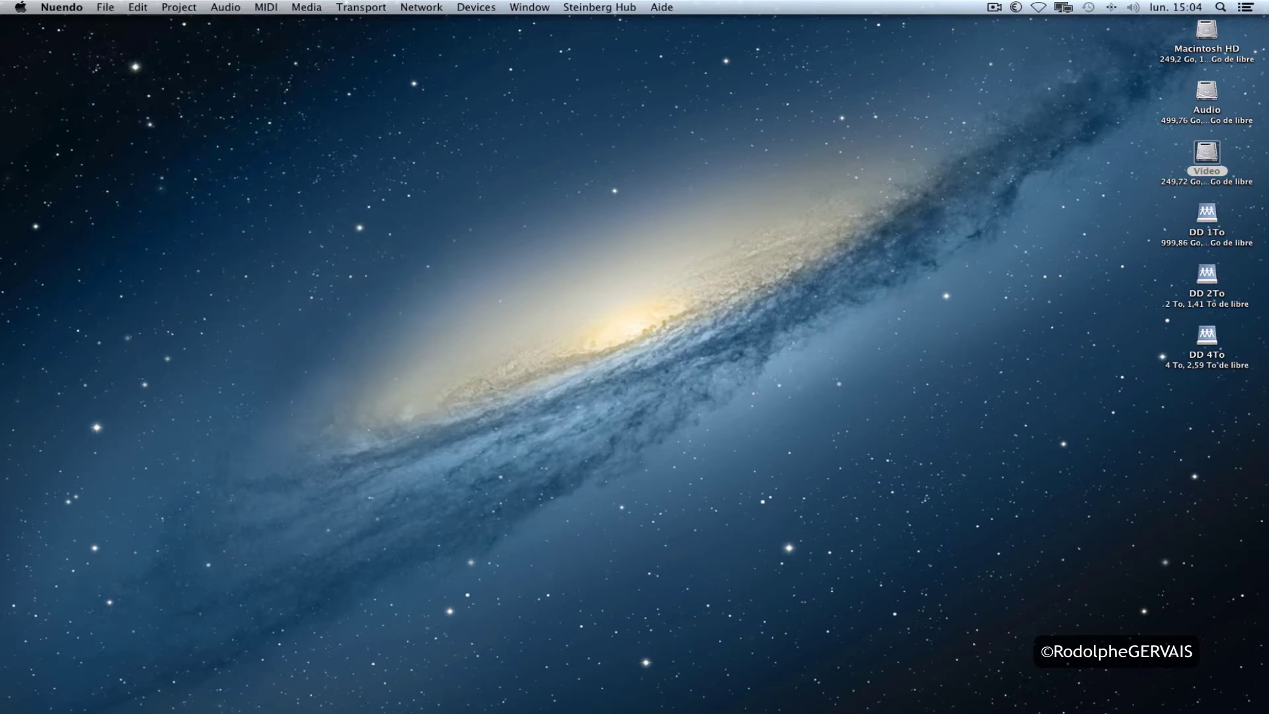
left_click_drag(436, 27, 402, 173)
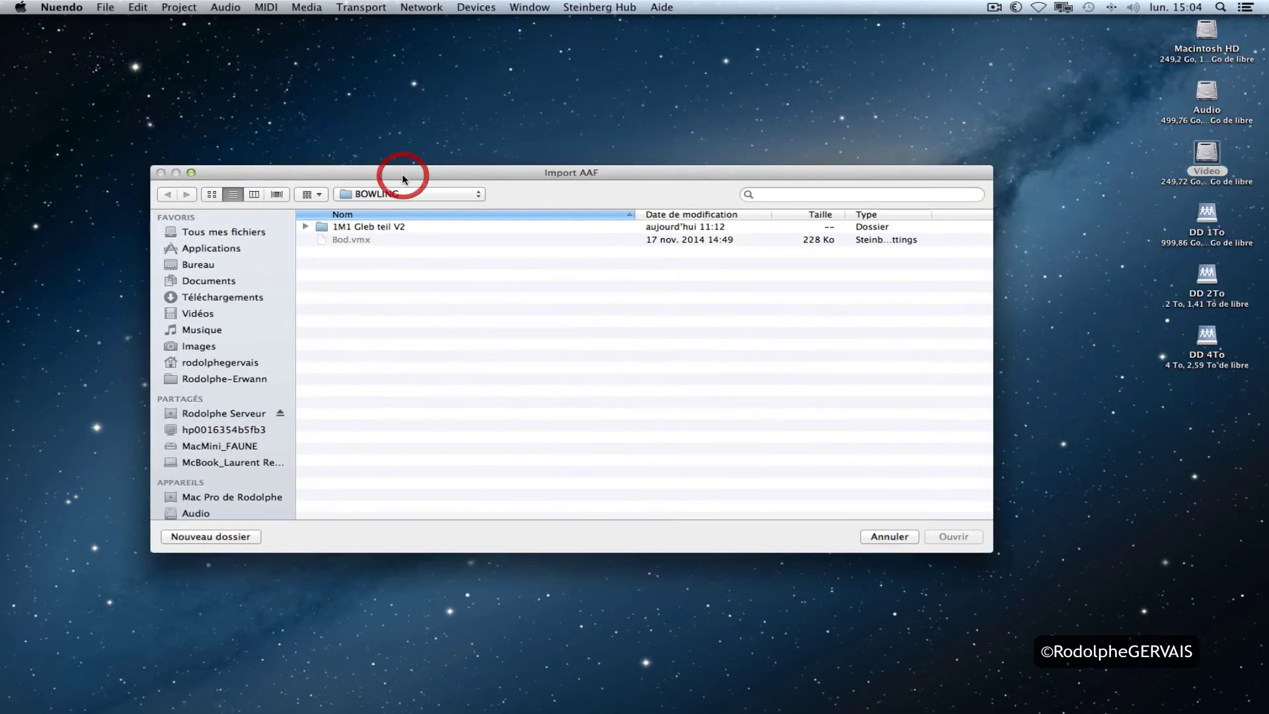
left_click(380, 194)
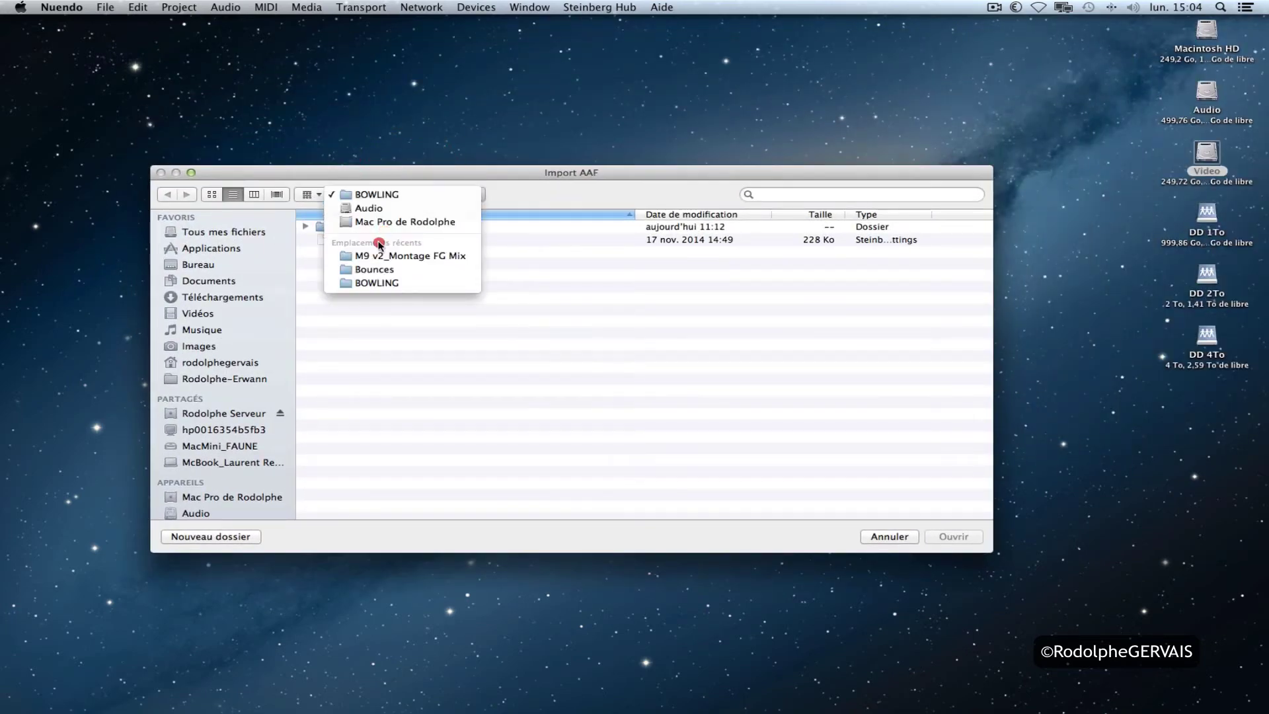
left_click(275, 285)
scroll(217, 466, "down", 3)
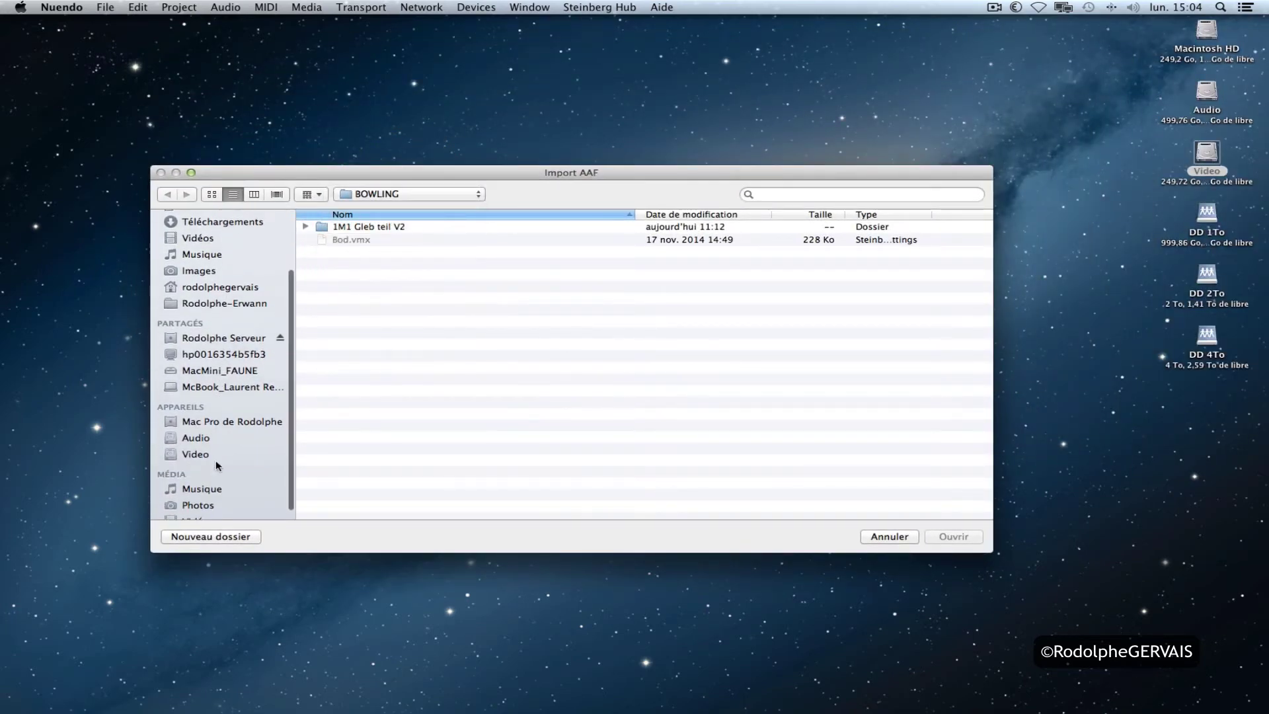
left_click(213, 456)
double_click(402, 240)
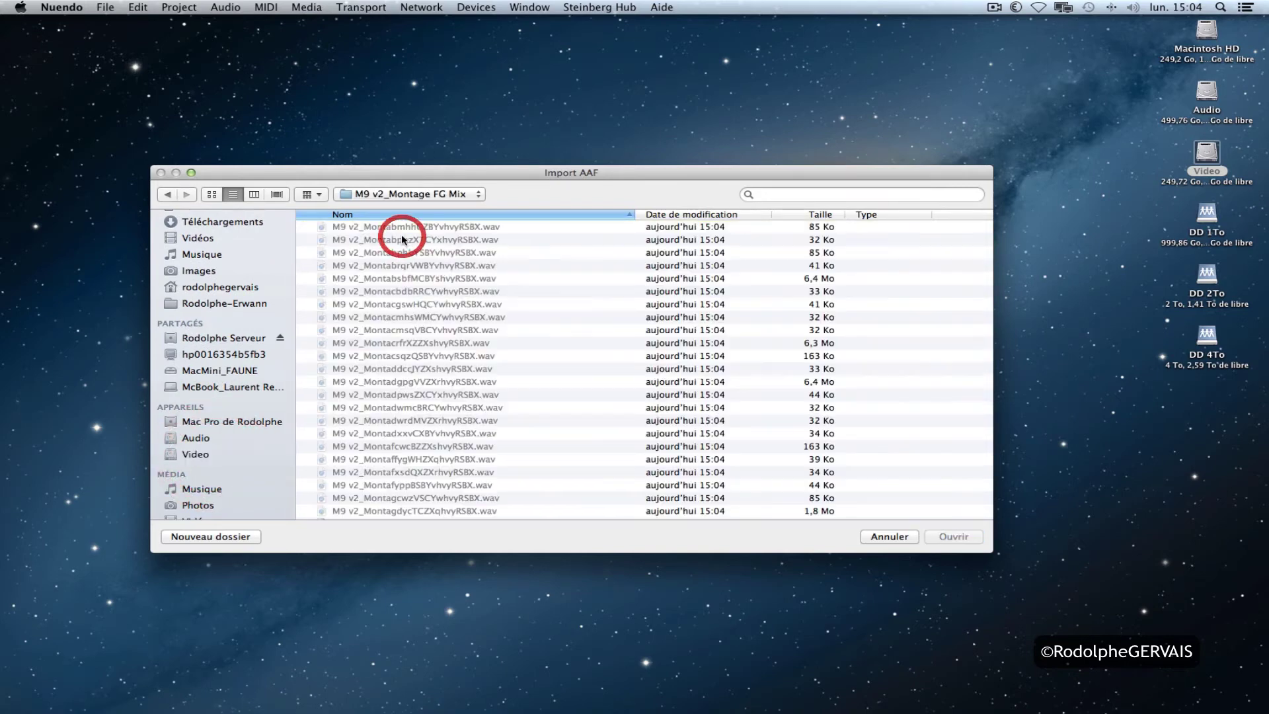
scroll(406, 343, "down", 5)
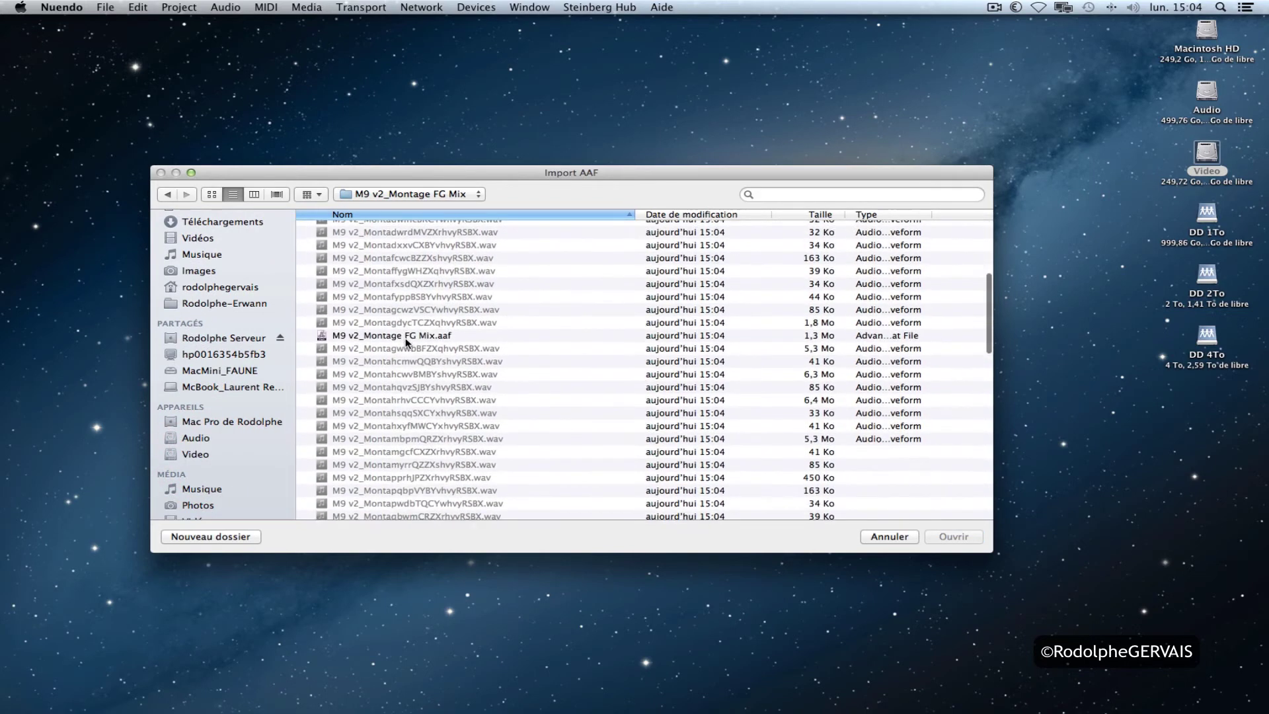
left_click(396, 317)
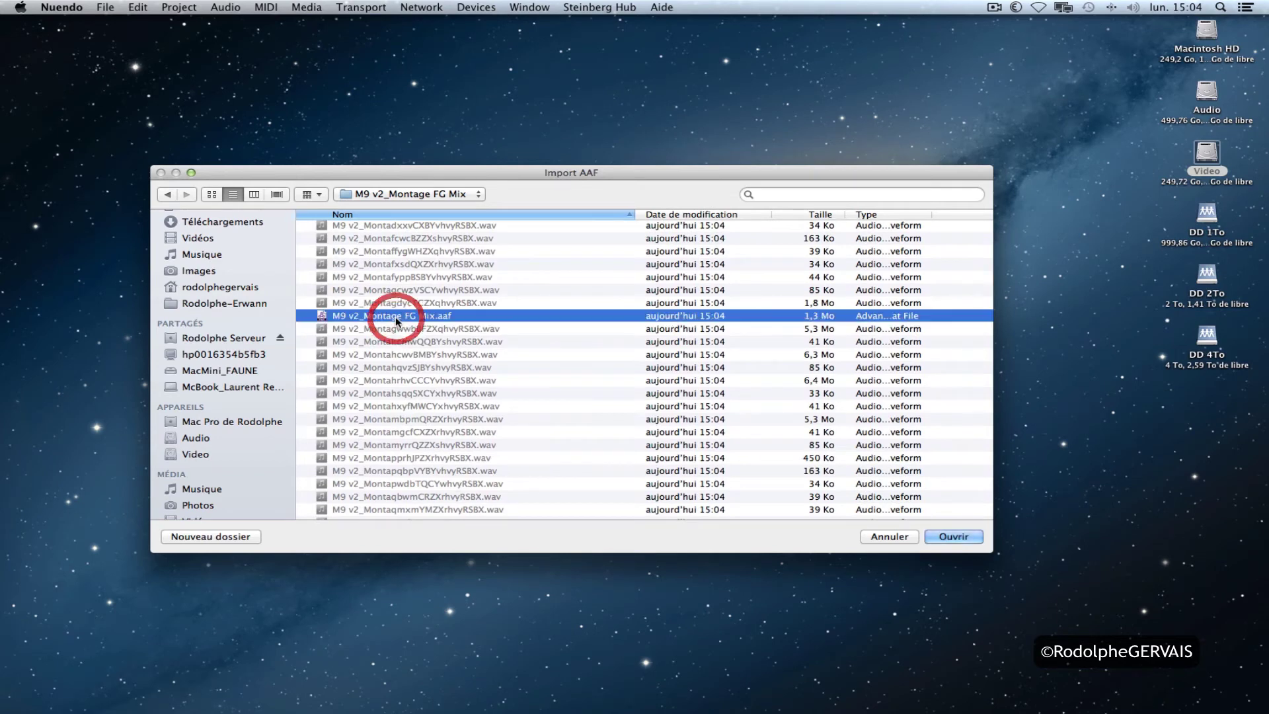
left_click(963, 537)
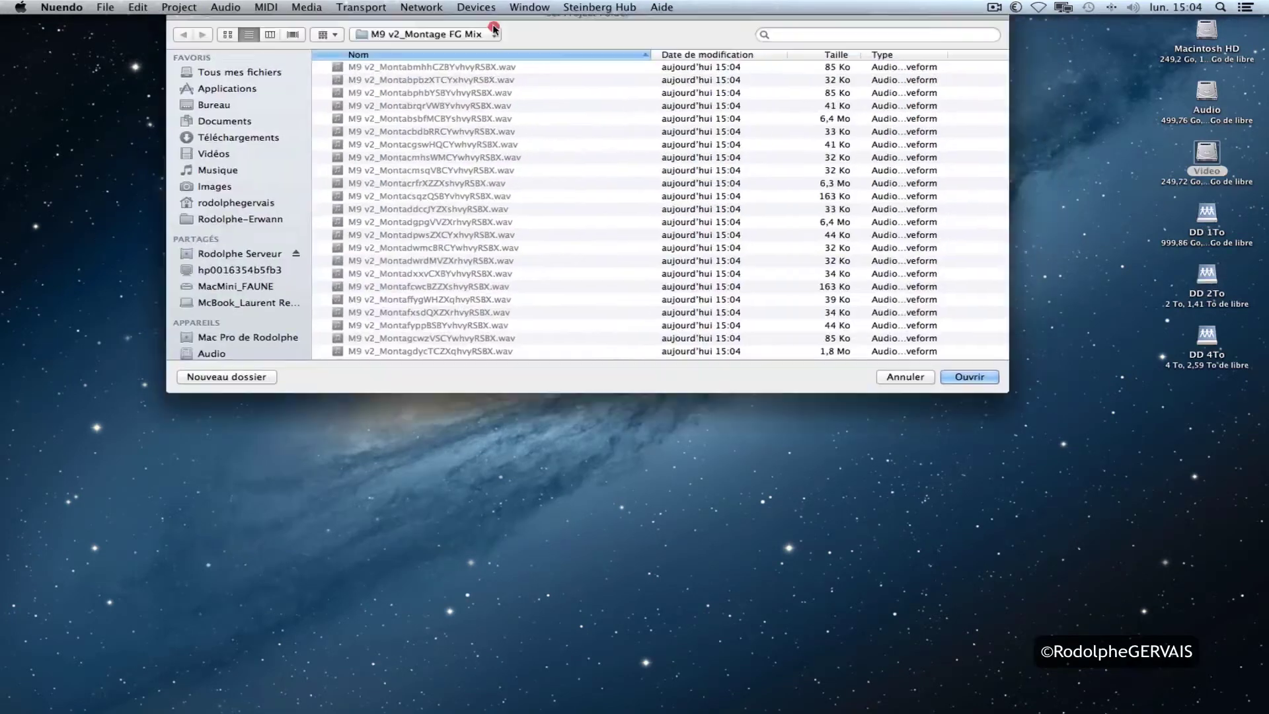
Create a folder named M9 AAF on the Video drive and set it as the project folder.
left_click_drag(489, 18, 481, 173)
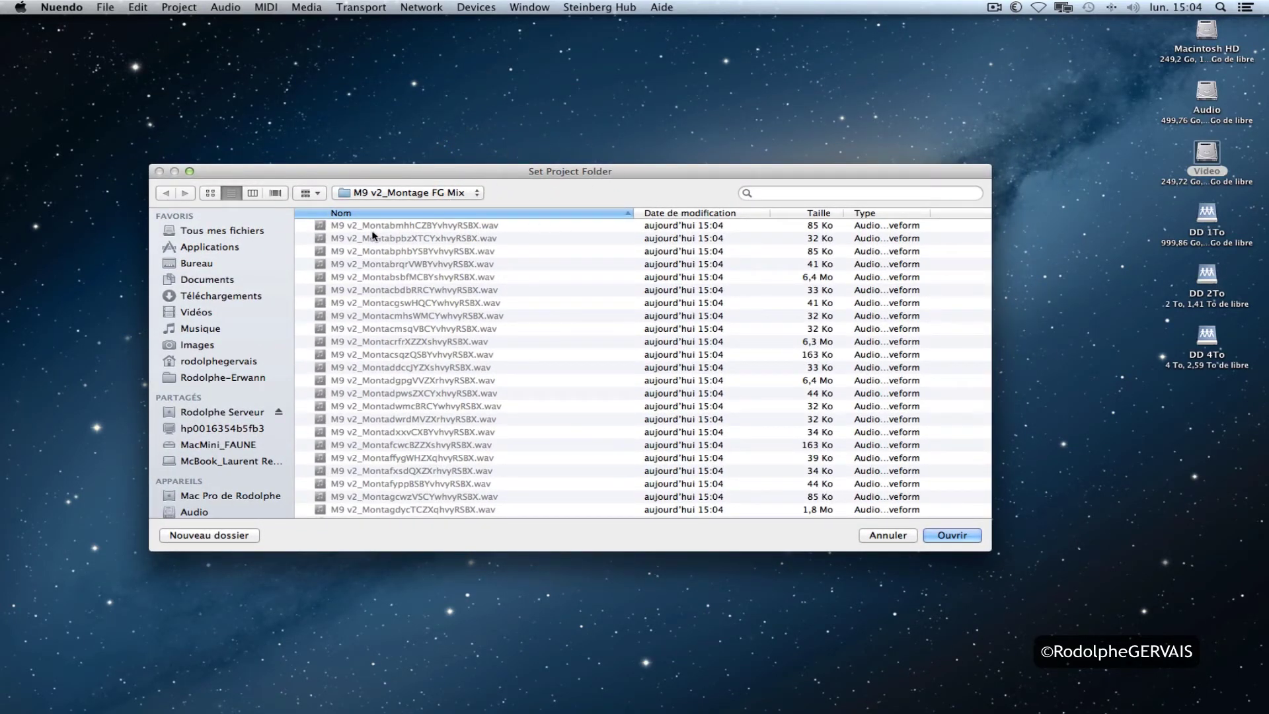
left_click(410, 192)
left_click(370, 209)
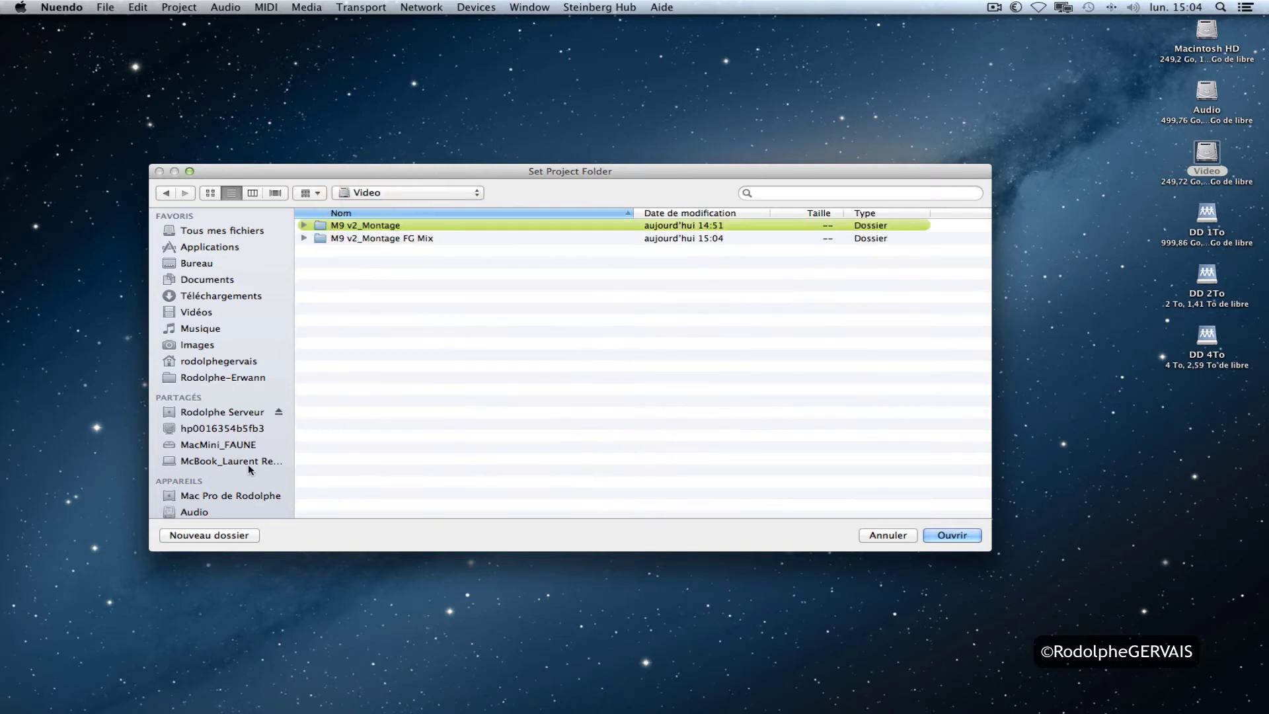
left_click(225, 536)
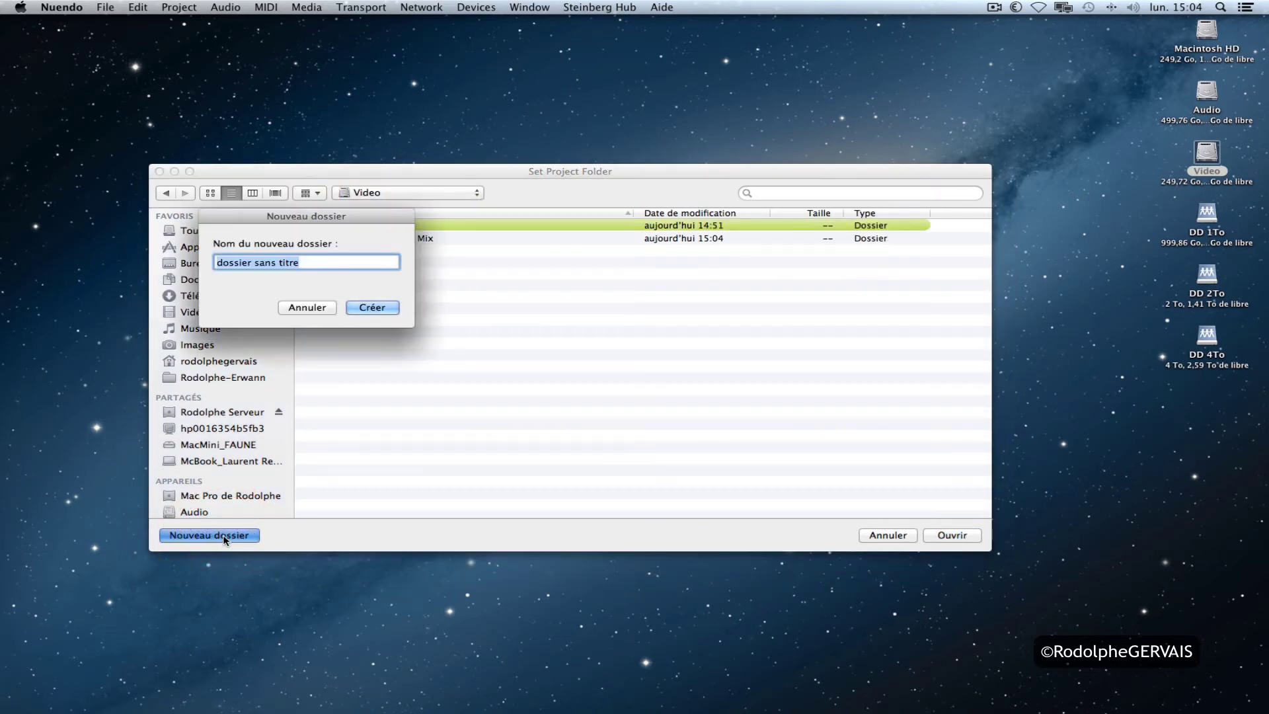
type("M9")
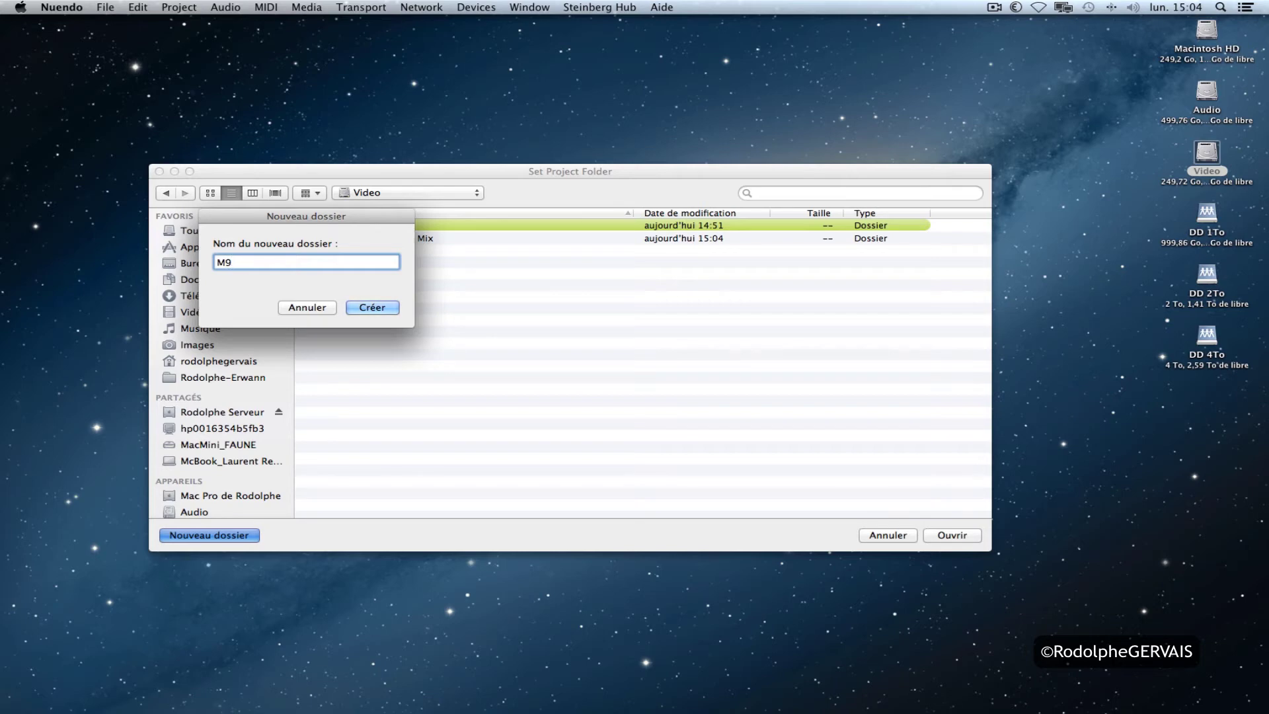
type(" AAF")
key("Return")
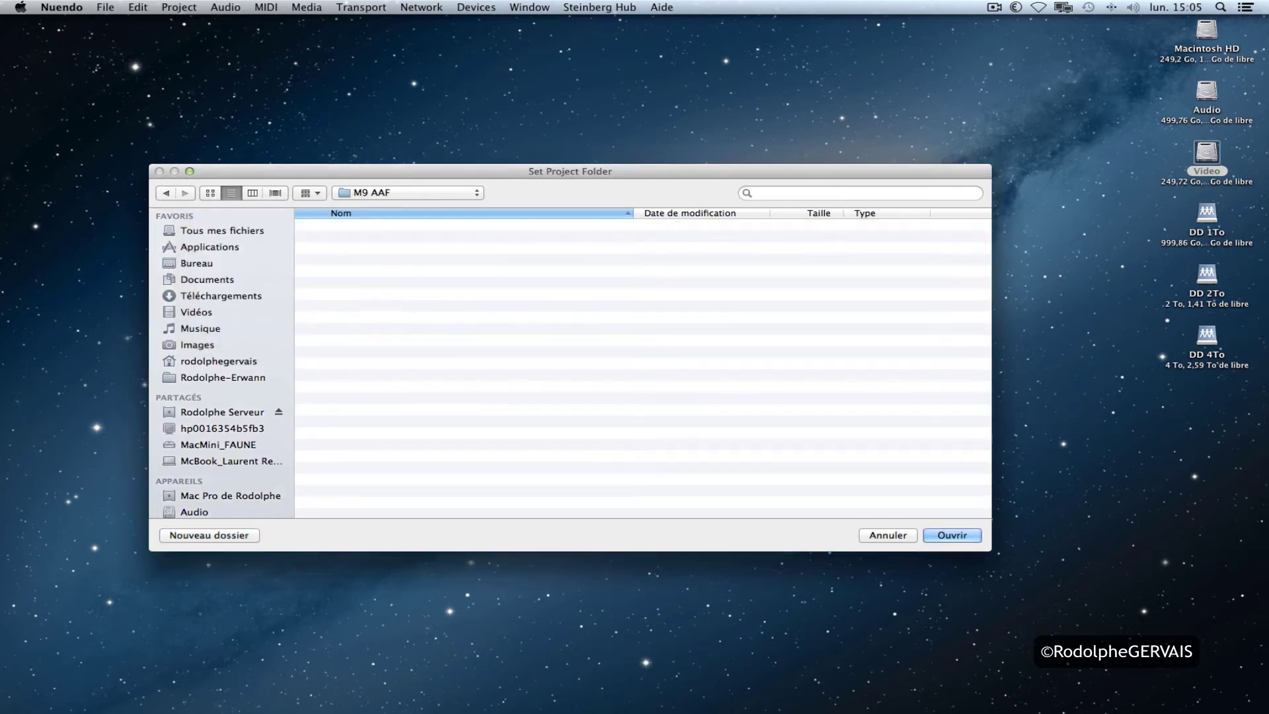
left_click(944, 537)
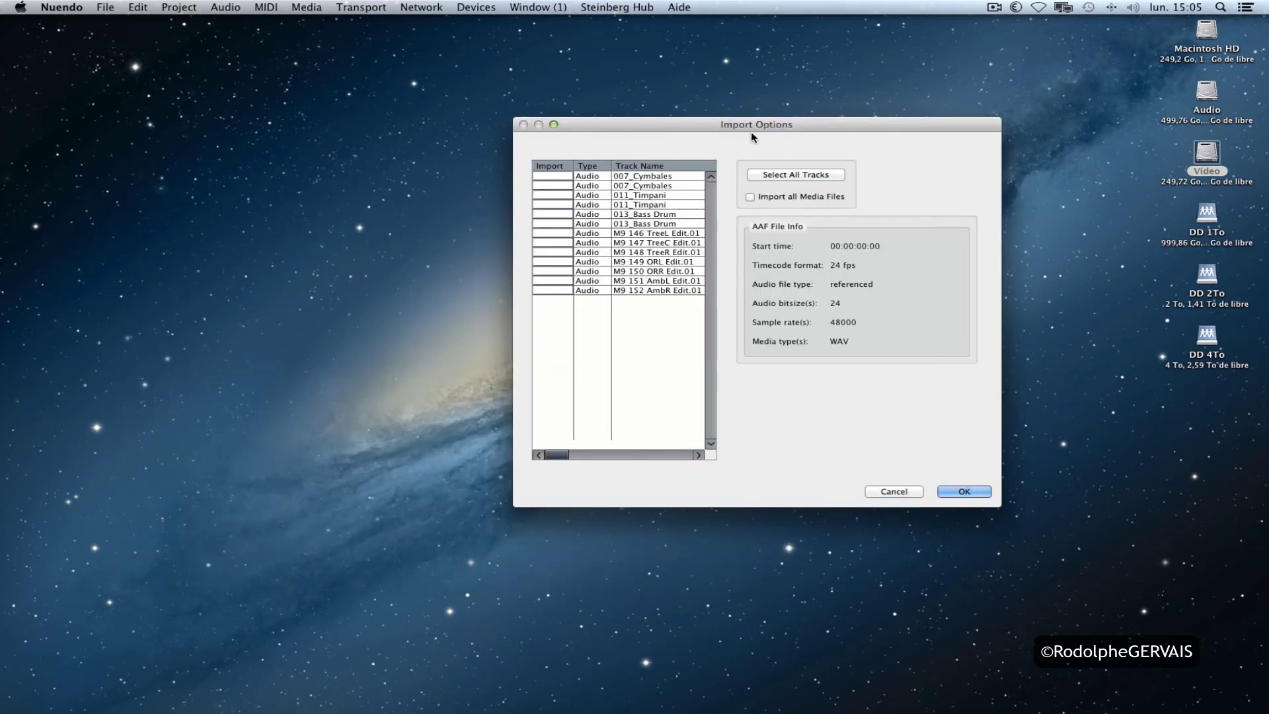
Select all tracks for the AAF import, enable Import all Media Files, and accept the import options.
left_click_drag(751, 126, 640, 143)
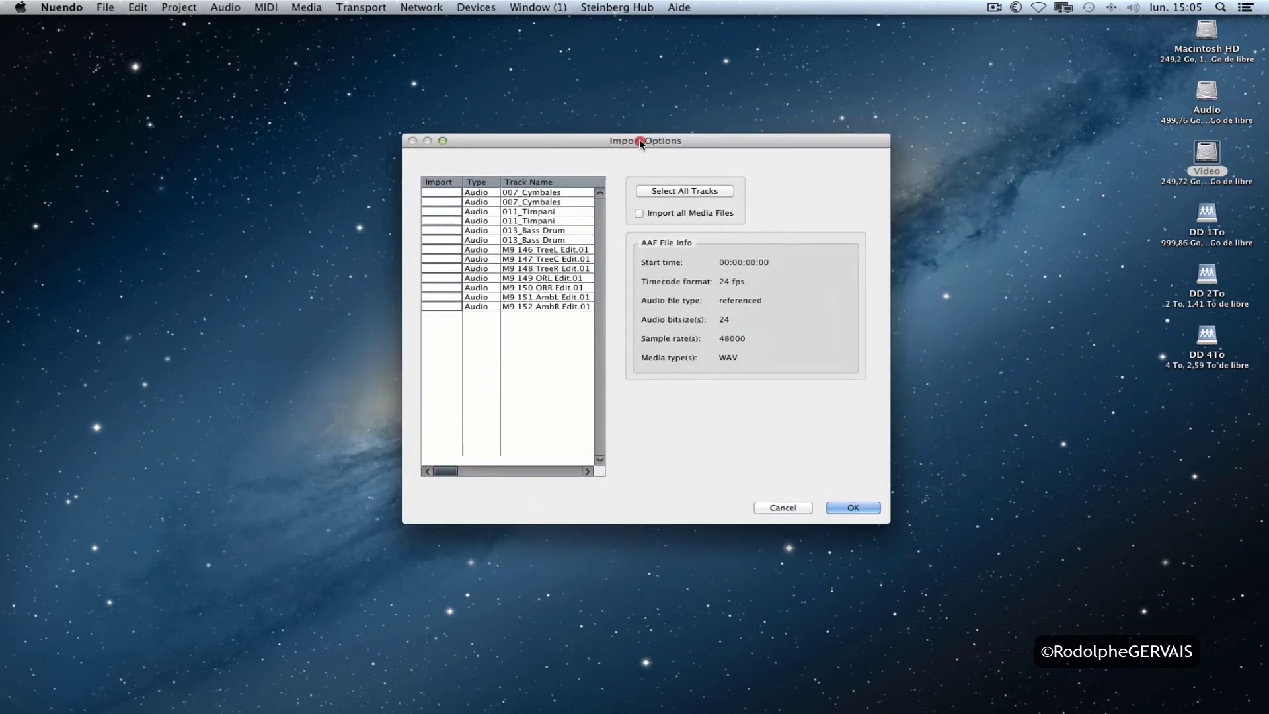
left_click(667, 192)
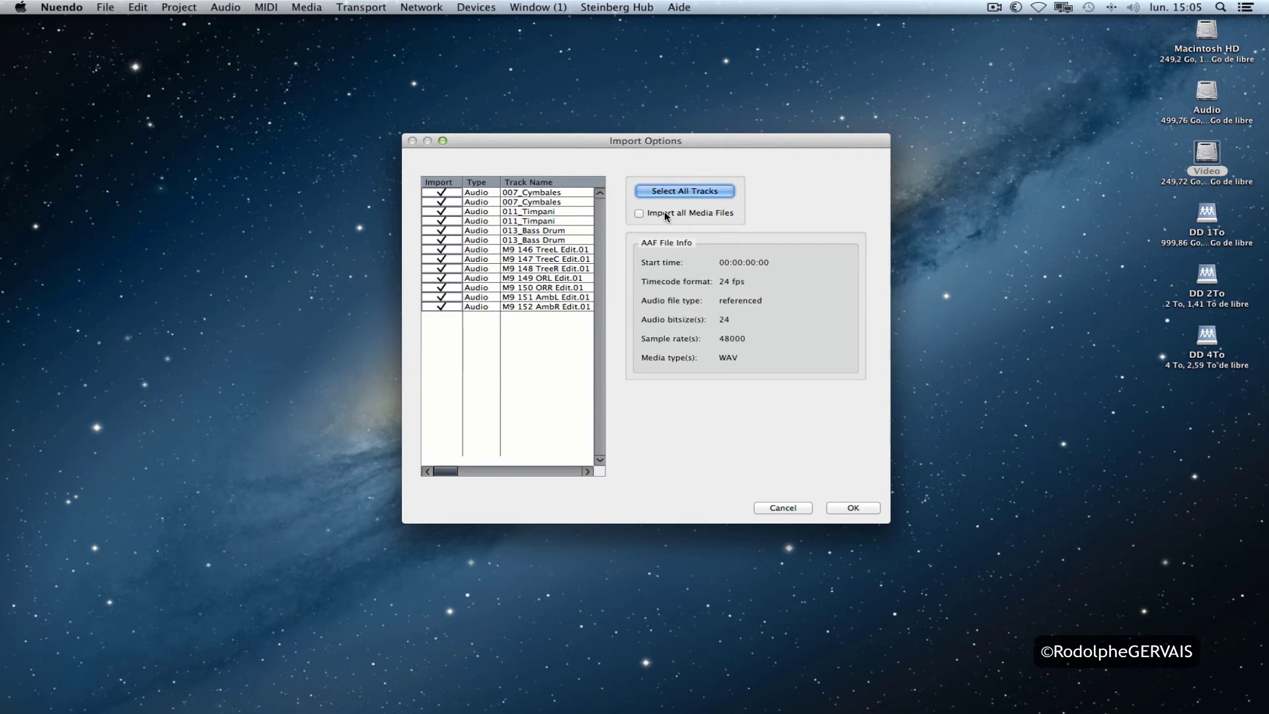
left_click(666, 213)
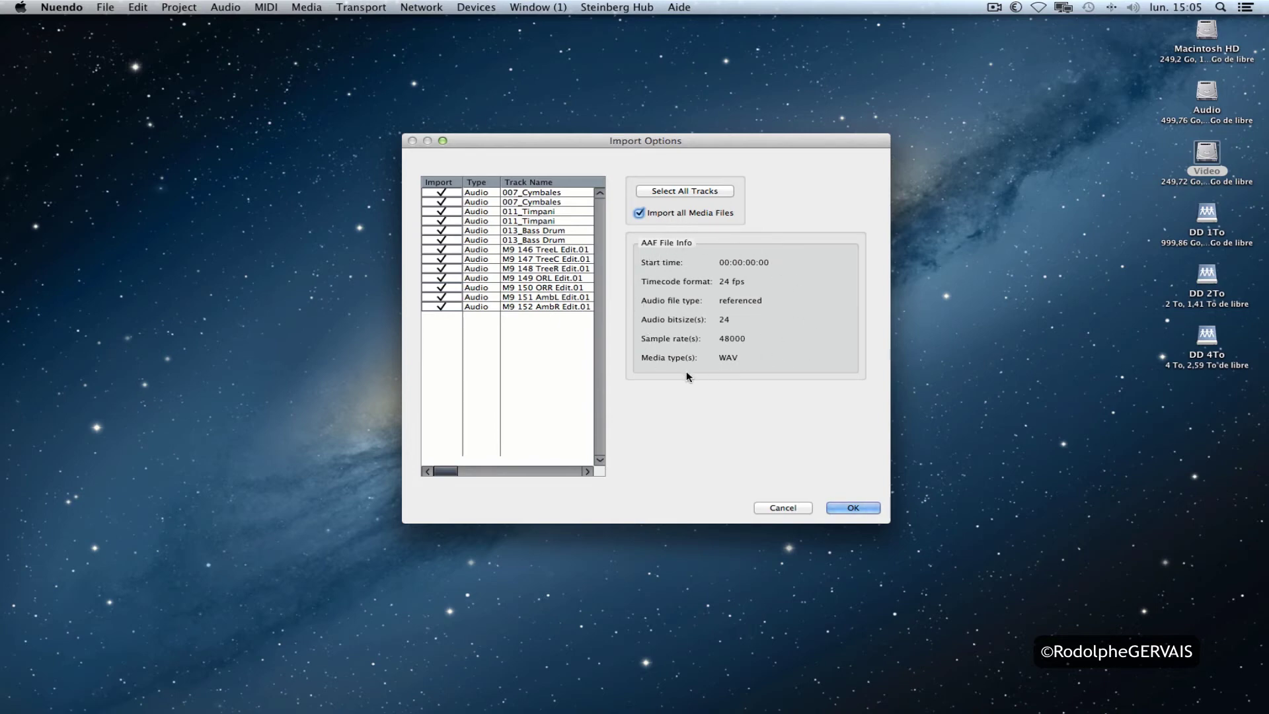
left_click(853, 507)
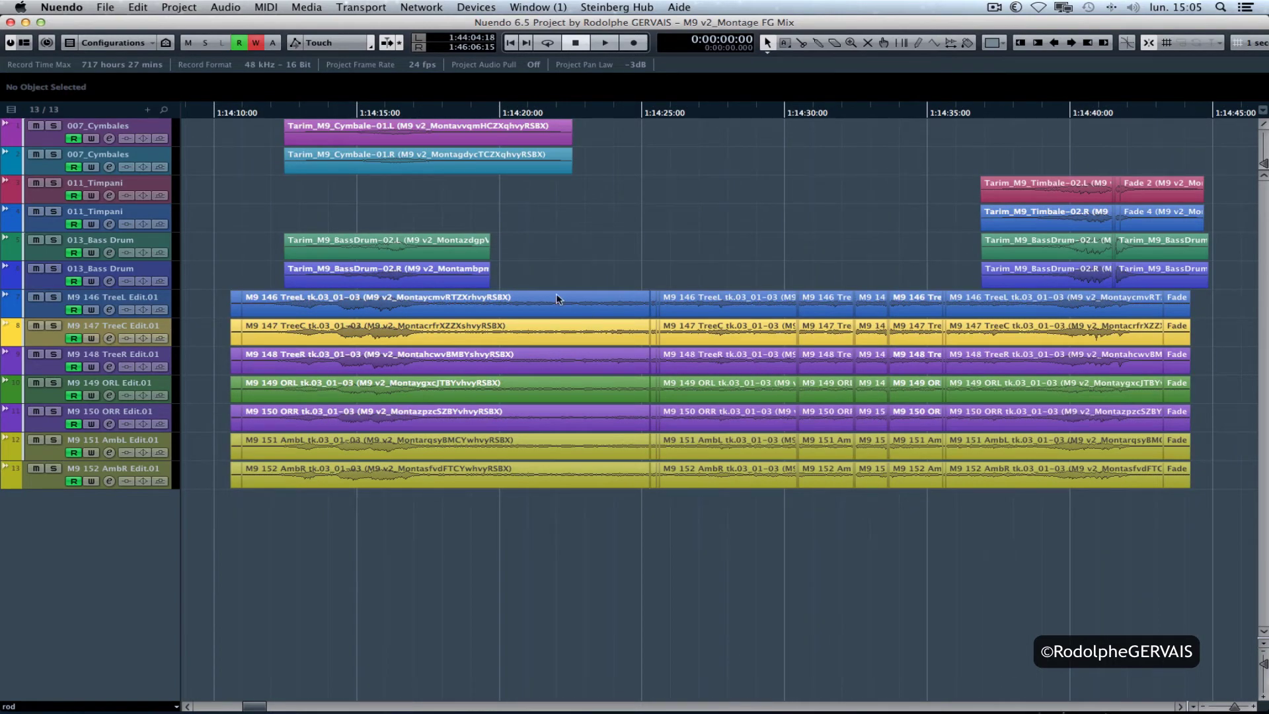
Inspect the imported clips on the timeline around 1:14:11:00 and select the clips on the first 011_Timpani track.
left_click(238, 113)
mouse_move(239, 113)
left_mouse_down()
mouse_move(239, 146)
mouse_move(238, 117)
left_mouse_up()
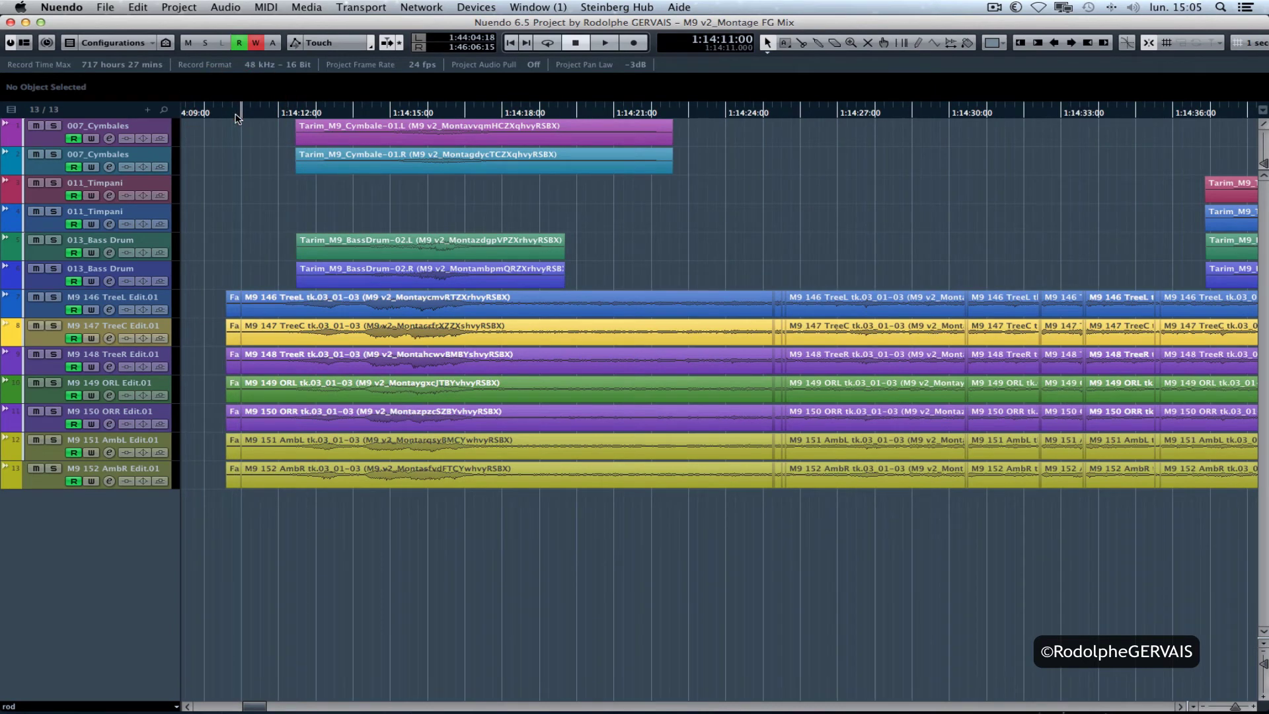
left_click_drag(238, 117, 243, 104)
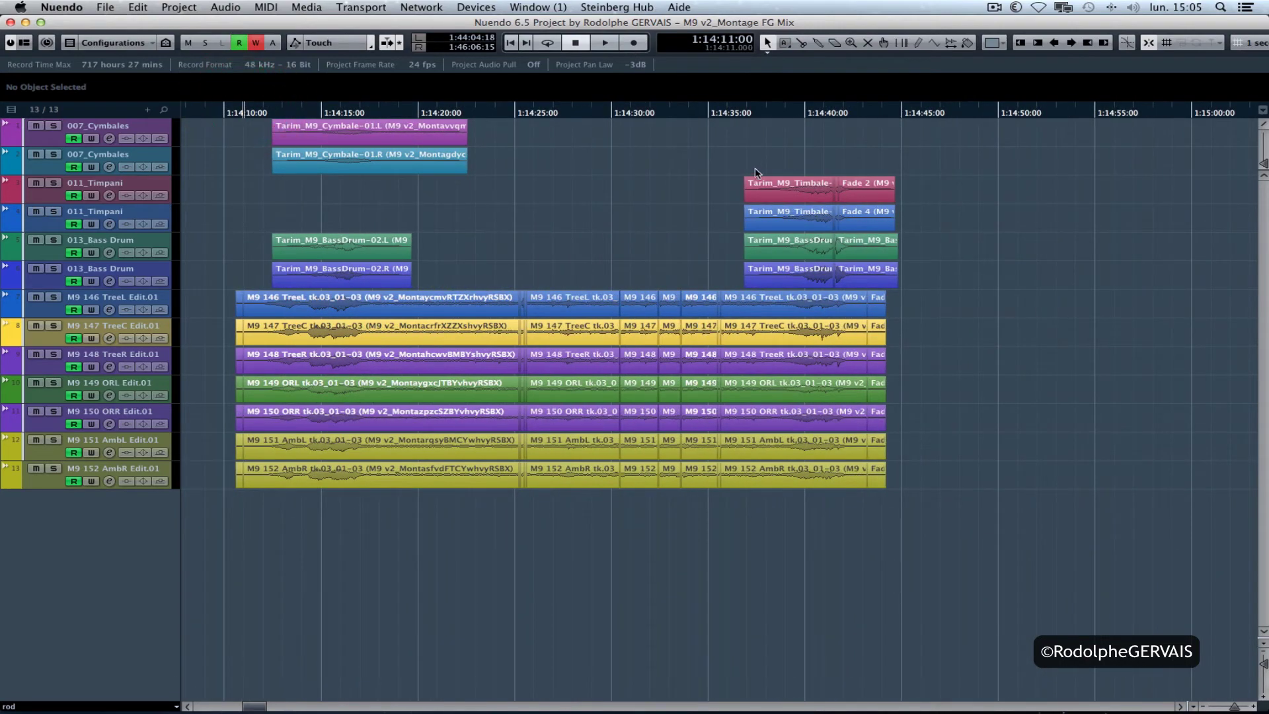
left_click_drag(741, 160, 903, 201)
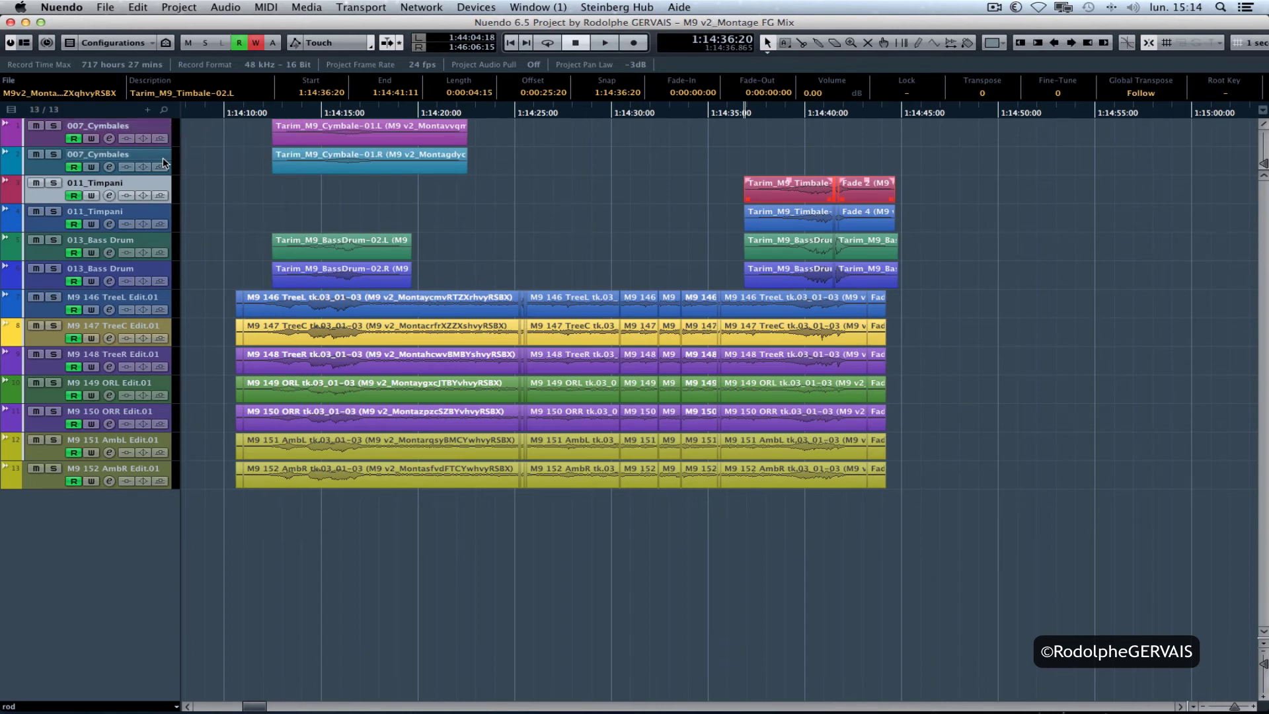
Pan the first 007_Cymbales track fully left and the second fully right in the MixConsole, and return to the project.
left_click(117, 126)
left_click(114, 158)
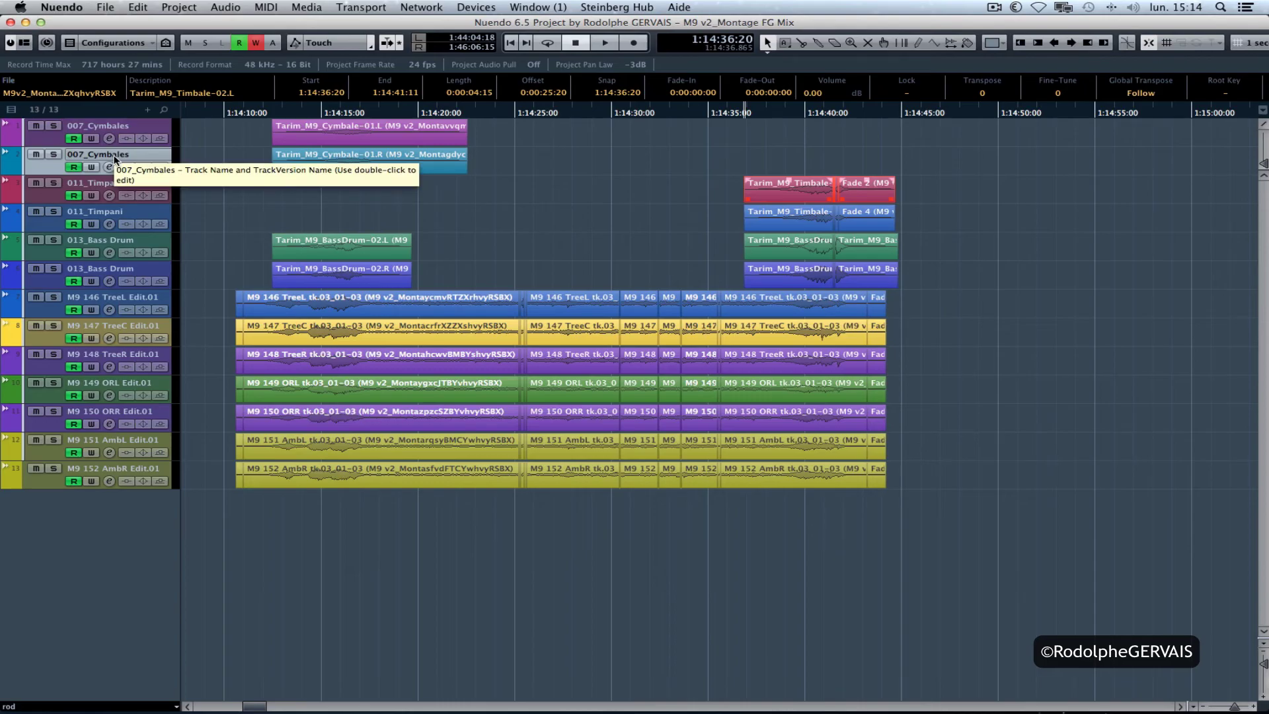
key("F3")
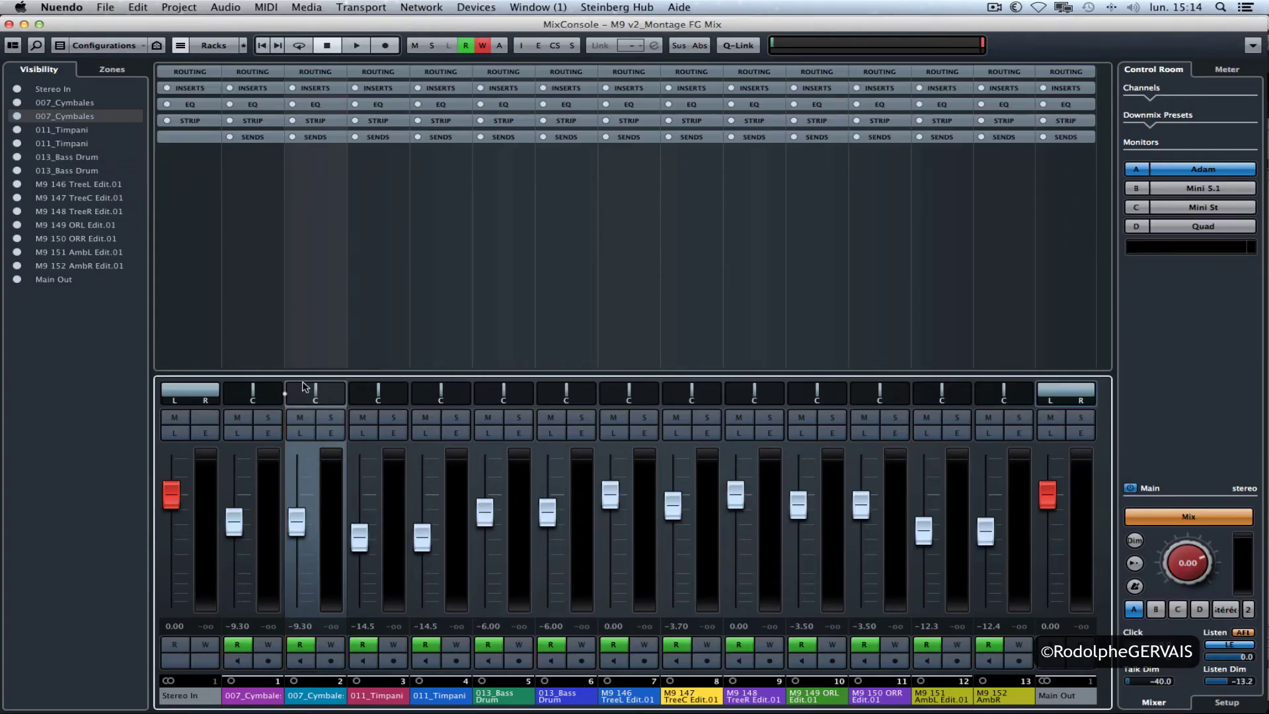
left_click_drag(253, 391, 225, 392)
left_click_drag(317, 391, 354, 390)
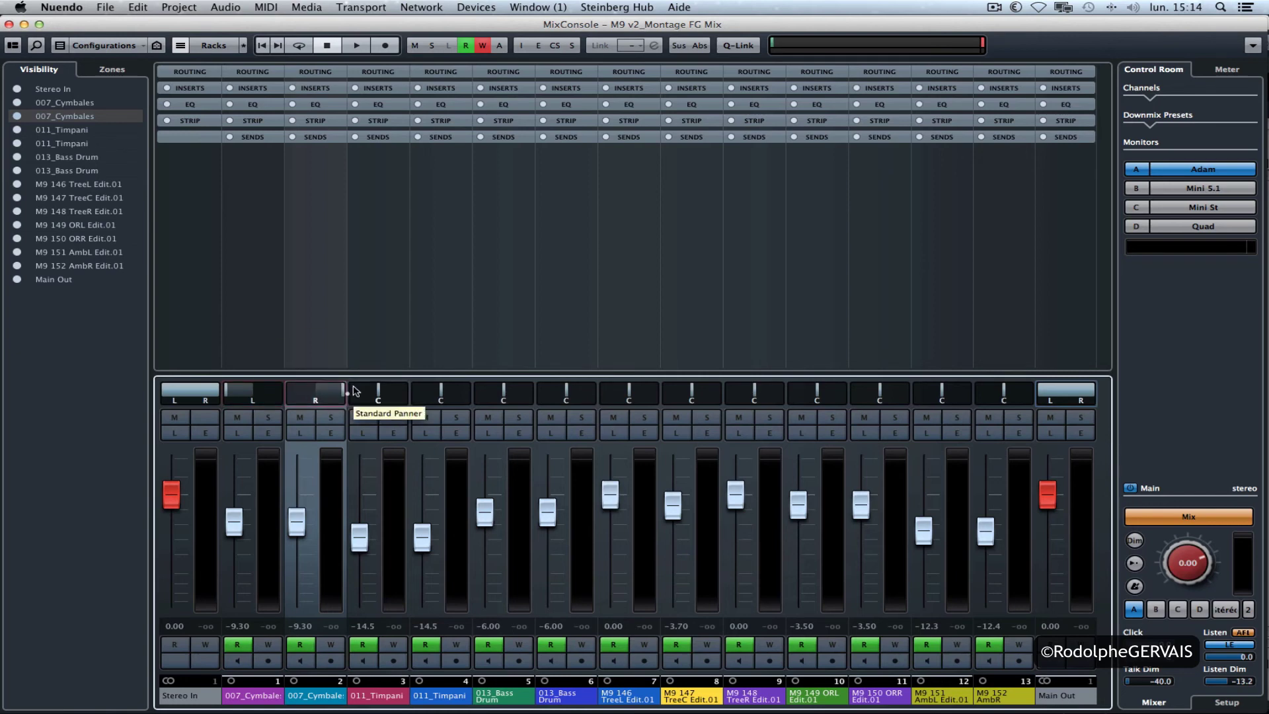
key("F3")
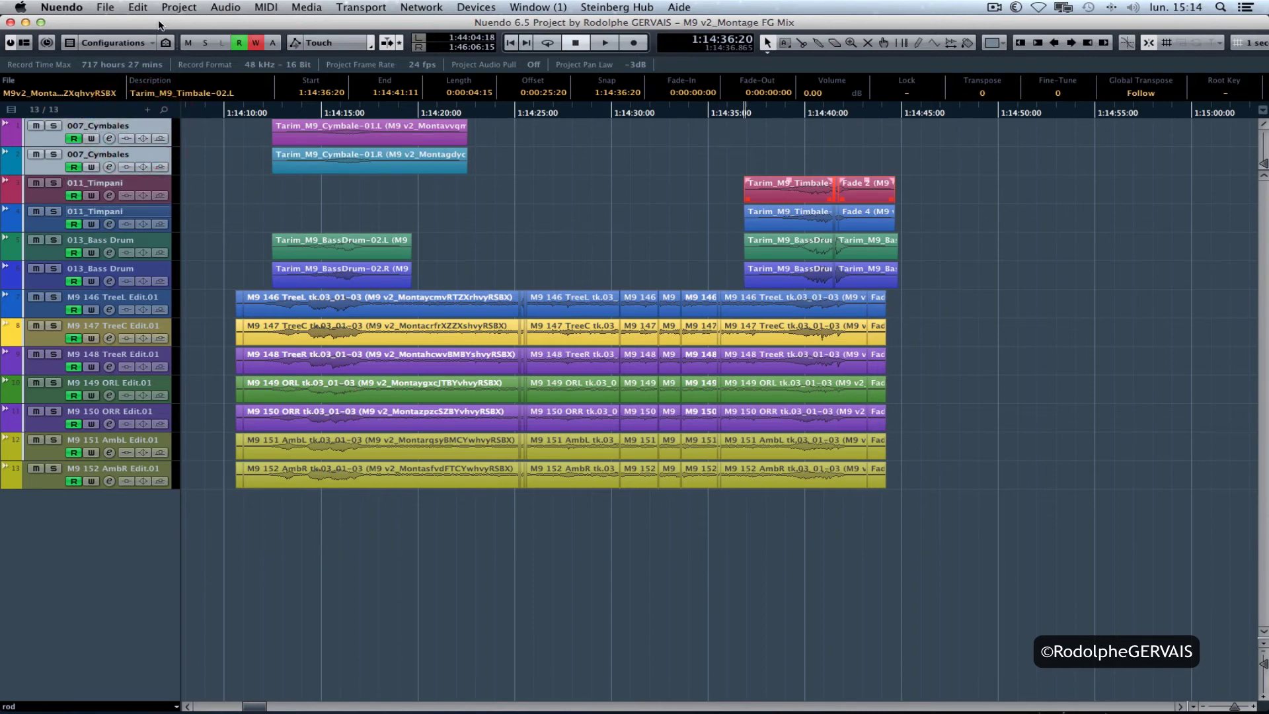
Merge the two selected 007_Cymbales mono tracks into one Stereo track with Delete Source Tracks, and show the MixConsole.
left_click(179, 8)
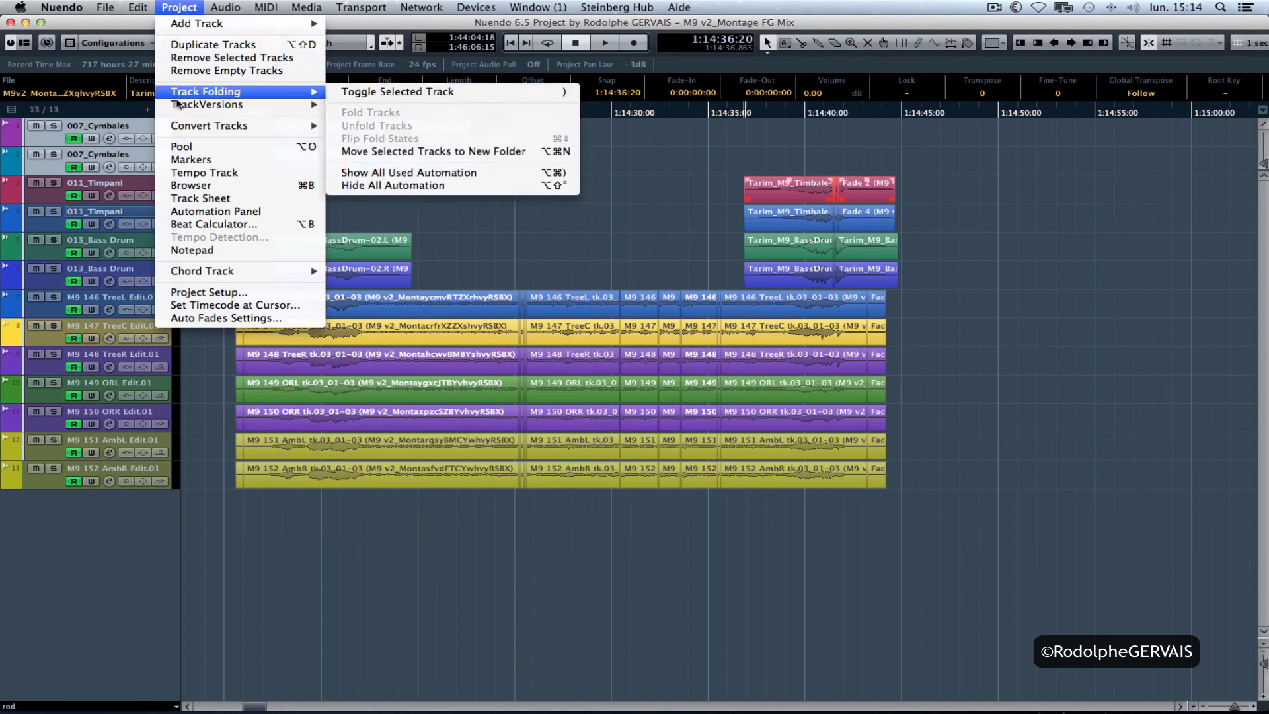
mouse_move(177, 127)
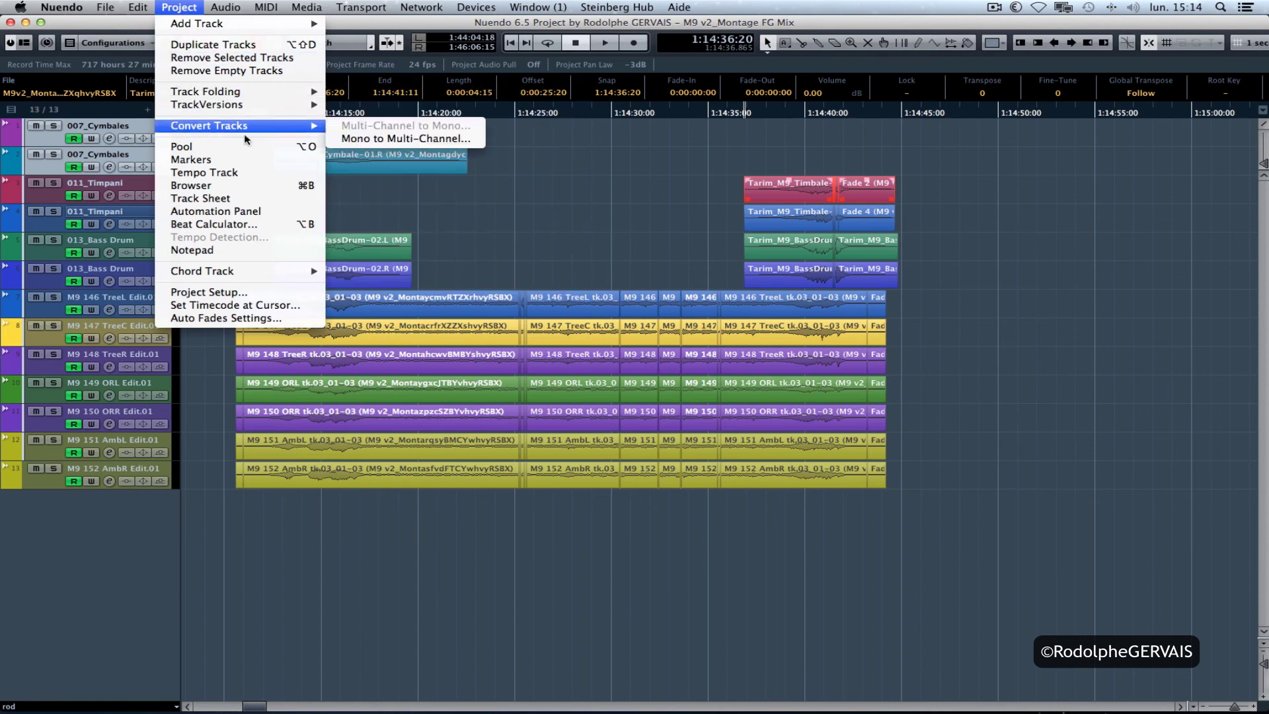
left_click(351, 142)
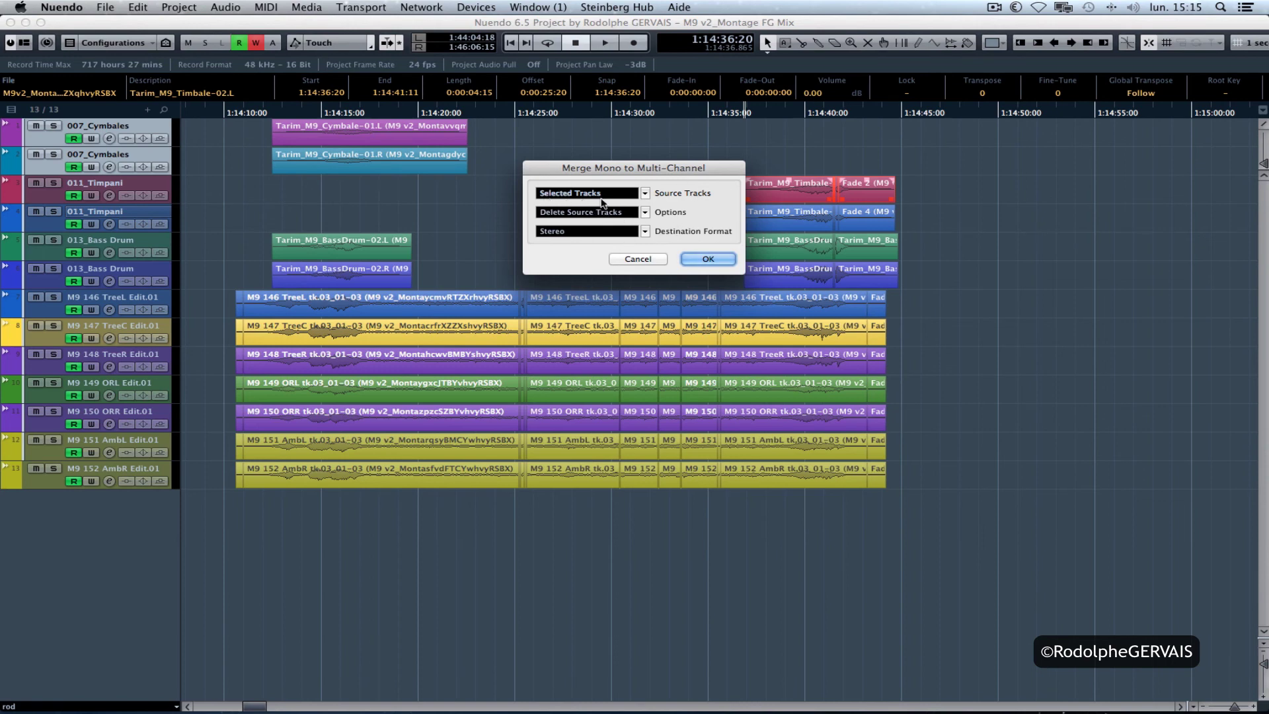
left_click(708, 259)
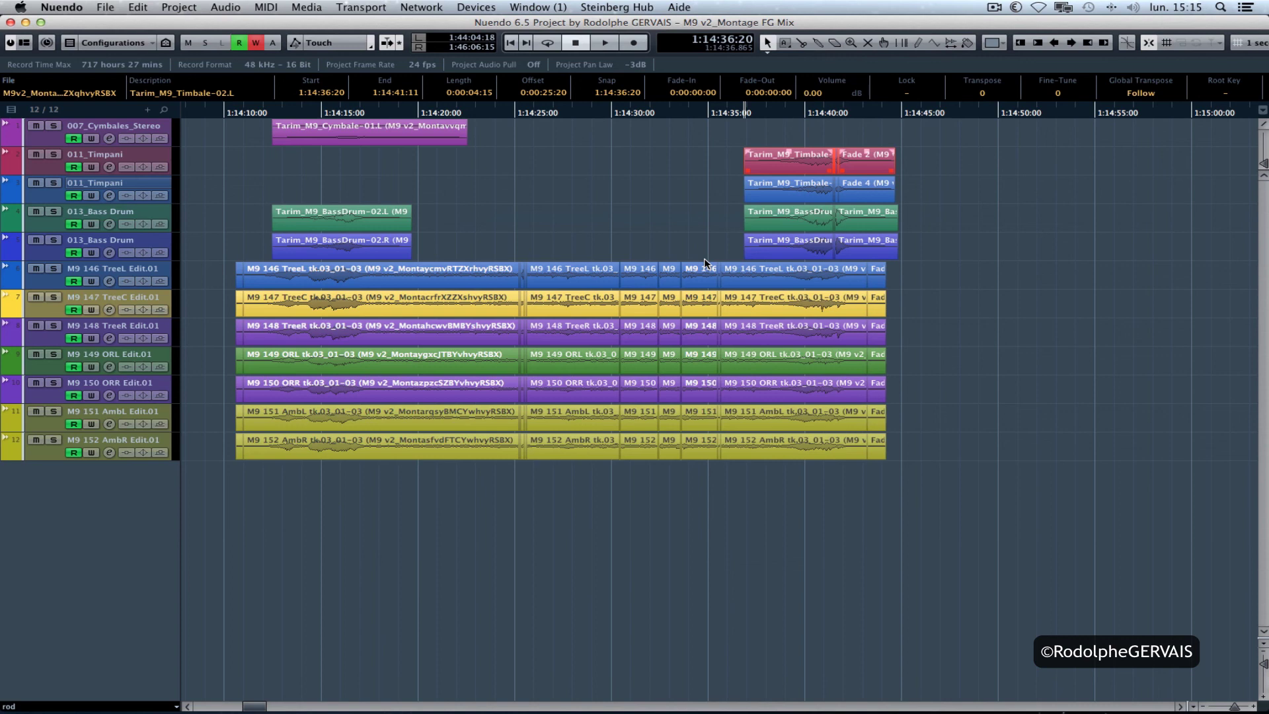
key("F3")
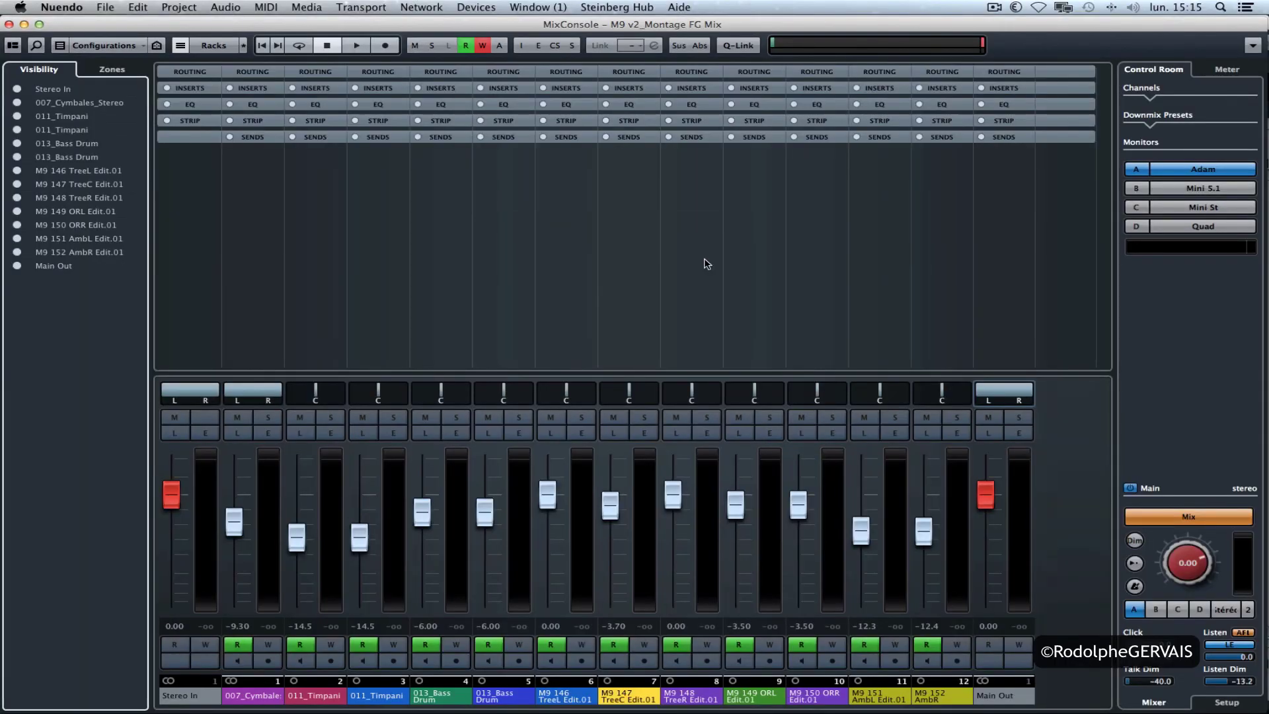